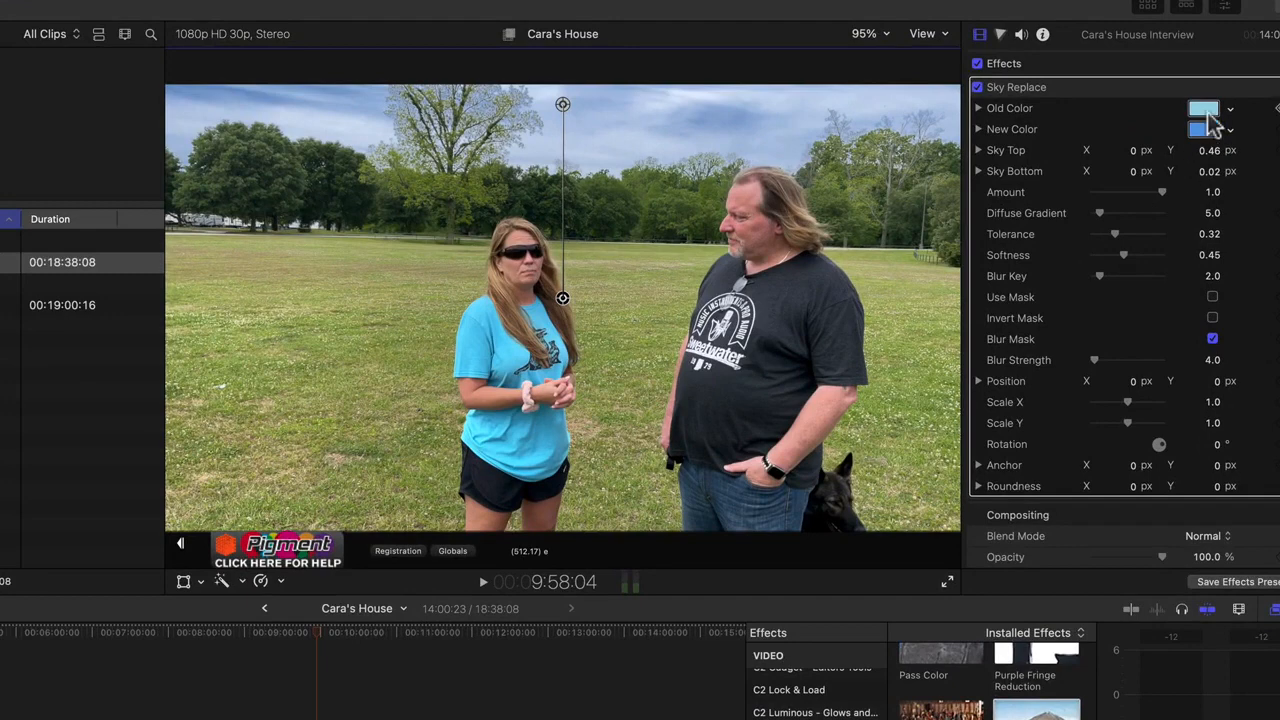
Sample the green of the grass in the shot as the Old Color of Sky Replace.
click(1205, 110)
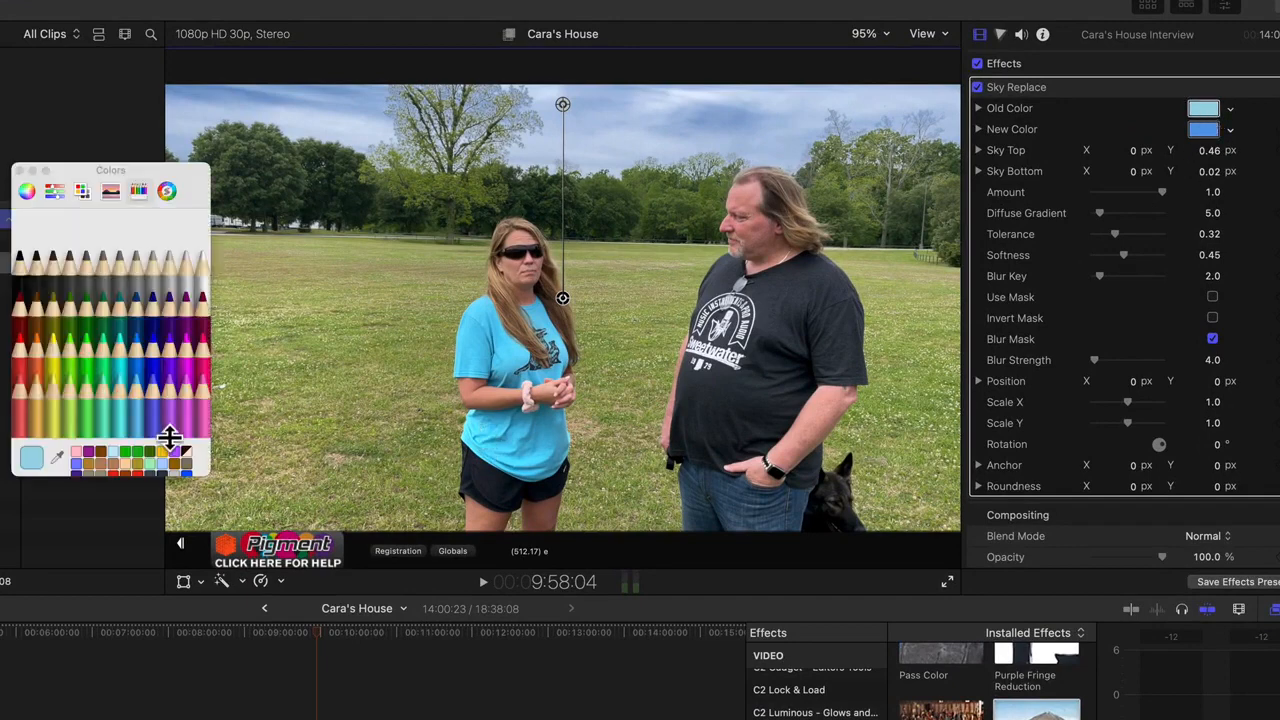
click(57, 456)
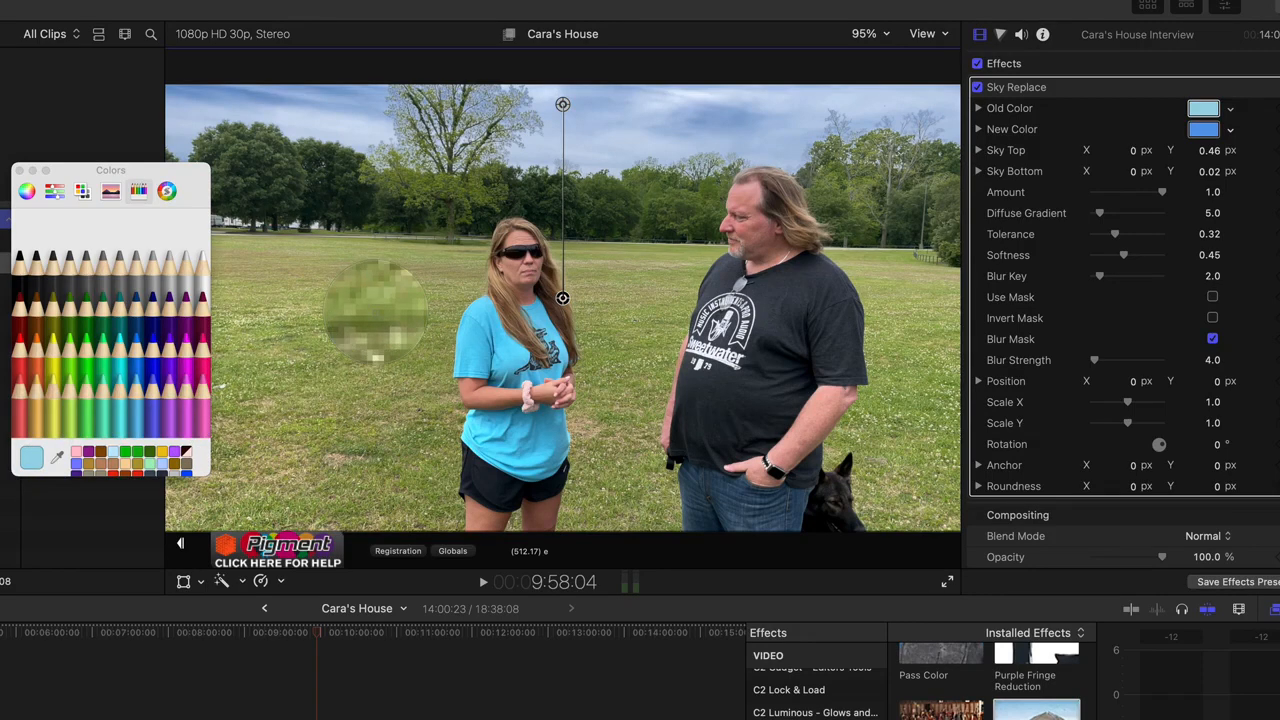
click(376, 308)
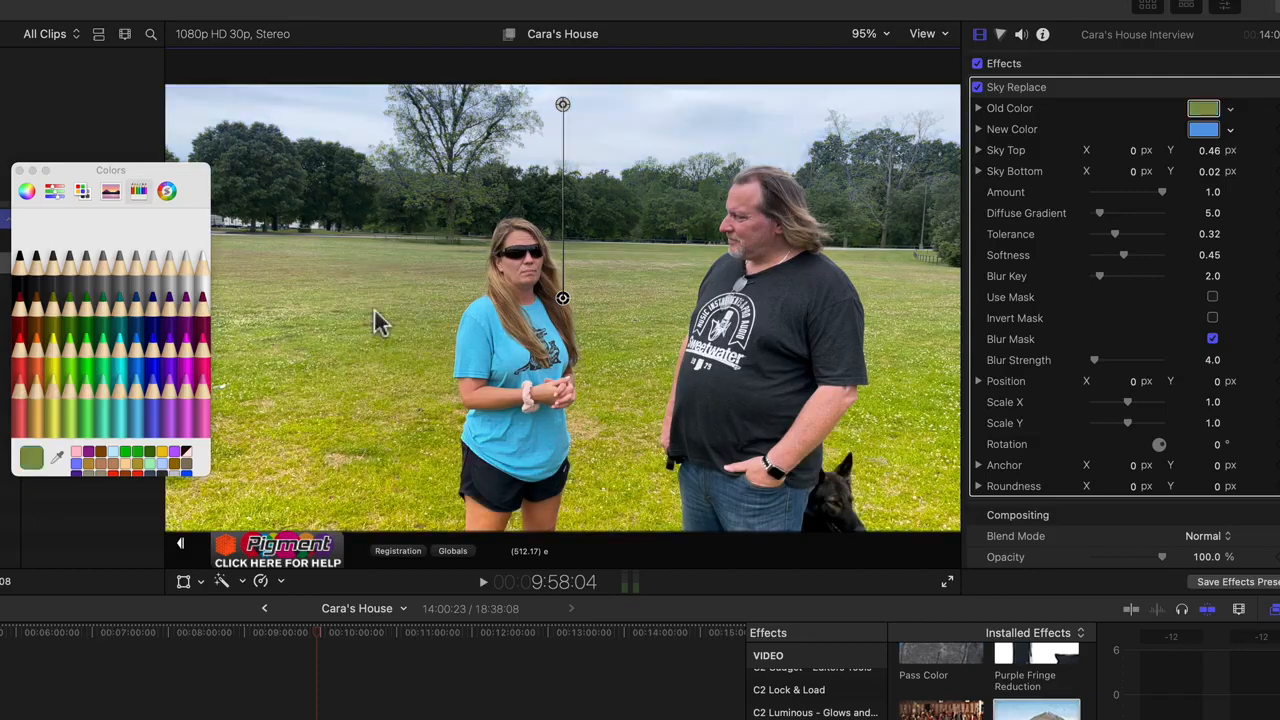
click(18, 171)
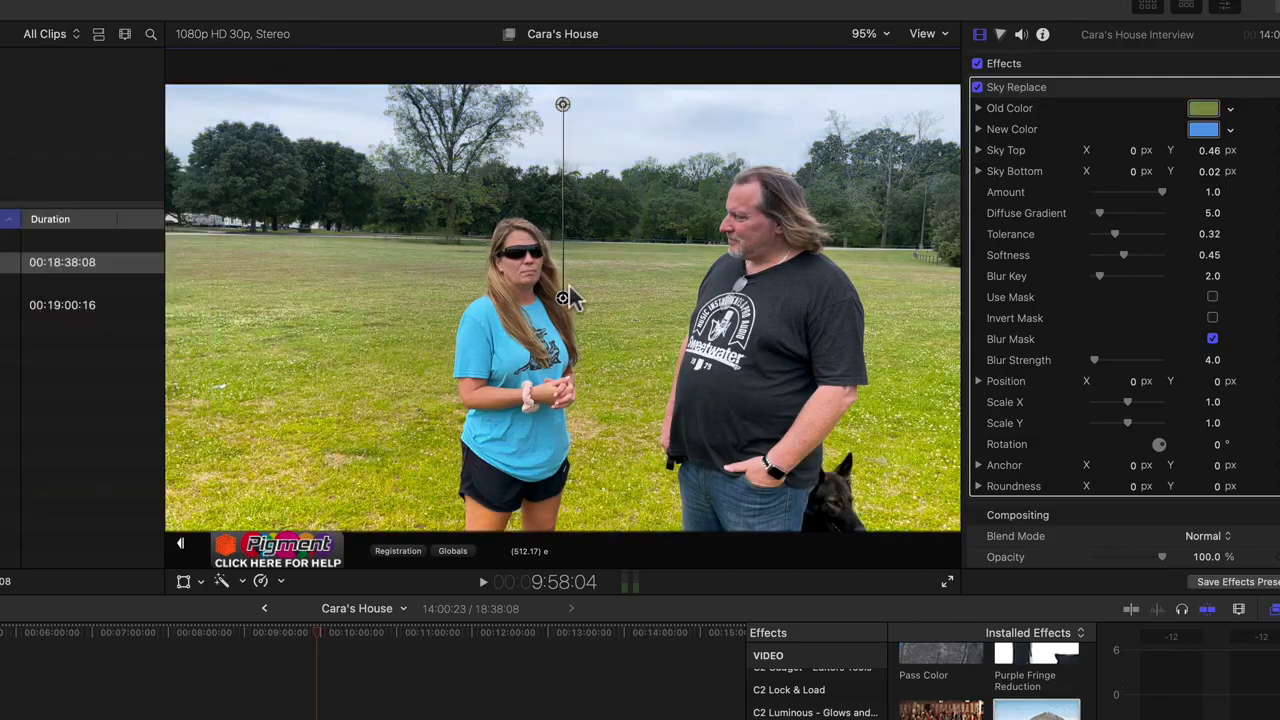
Reverse the Sky Replace gradient over the grass, with Sky Top at about -0.04, -0.36 and Sky Bottom at about -0.02, 0.05.
mouse_move(565, 295)
mouse_down()
mouse_move(560, 330)
mouse_move(560, 317)
mouse_up()
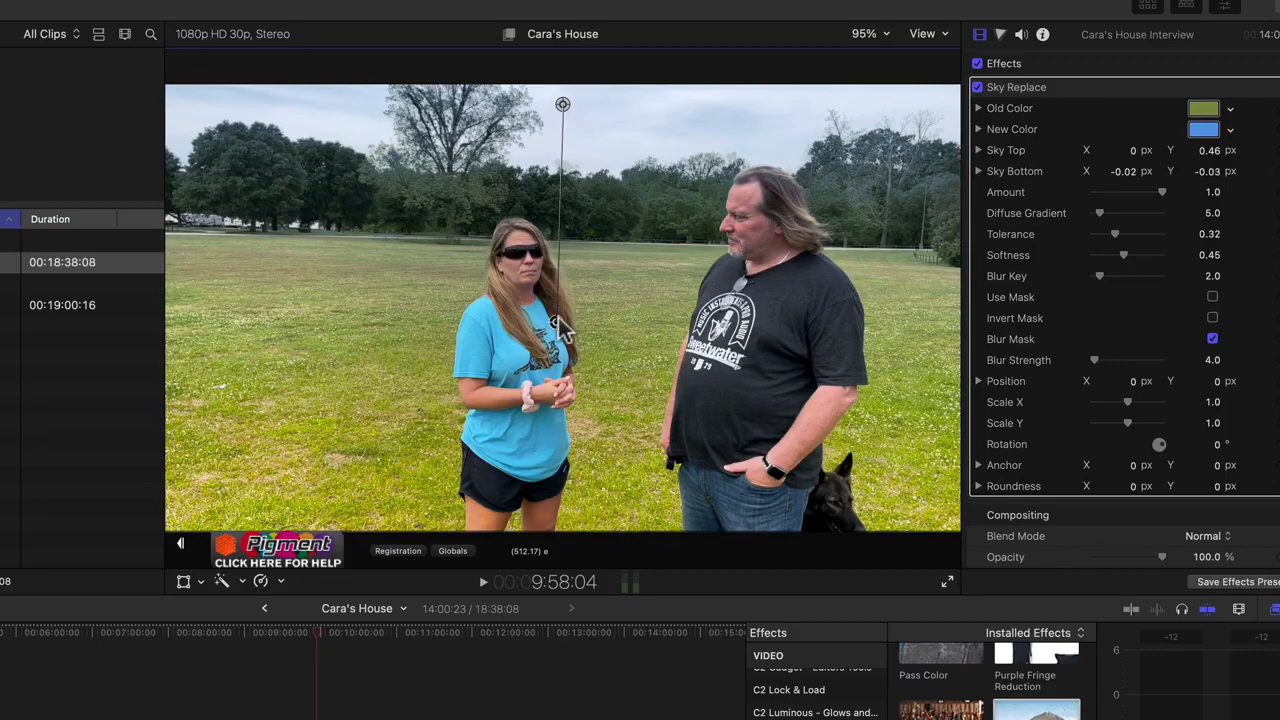
drag(562, 105, 554, 285)
drag(560, 432, 548, 478)
Set the New Color of Sky Replace to the Clover green pencil color and close the color picker.
click(1206, 130)
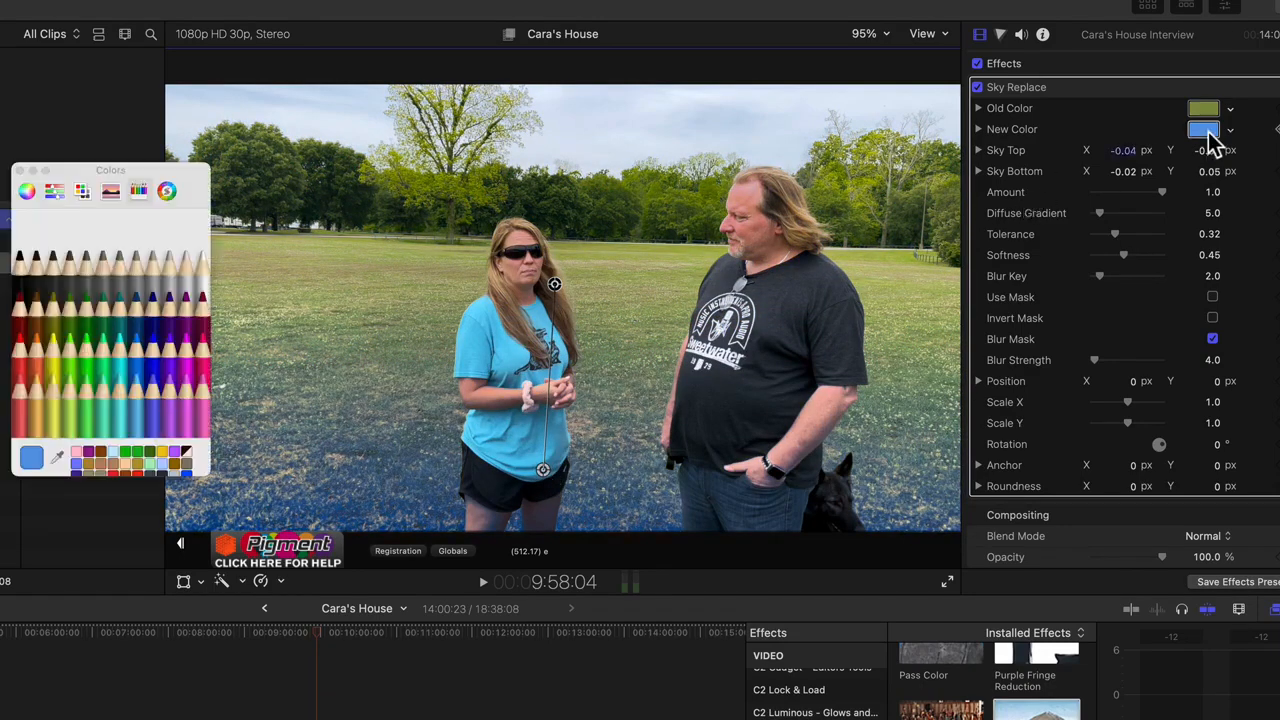
click(106, 360)
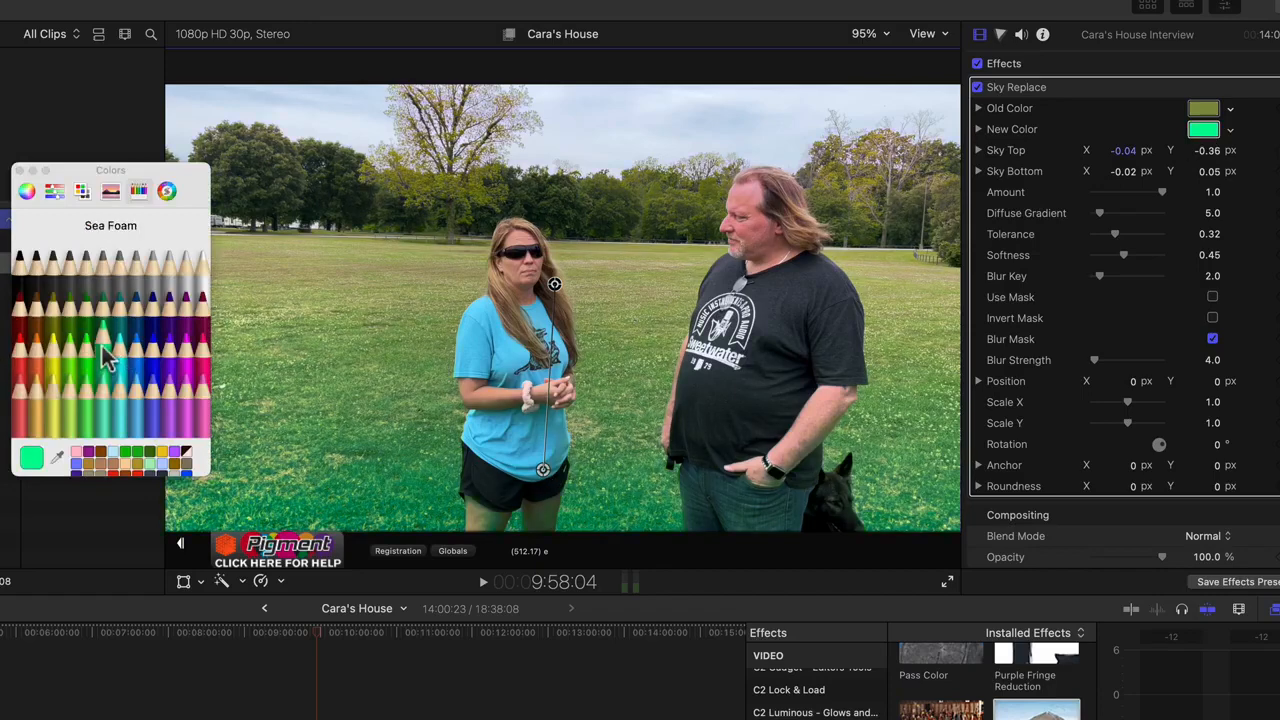
click(105, 322)
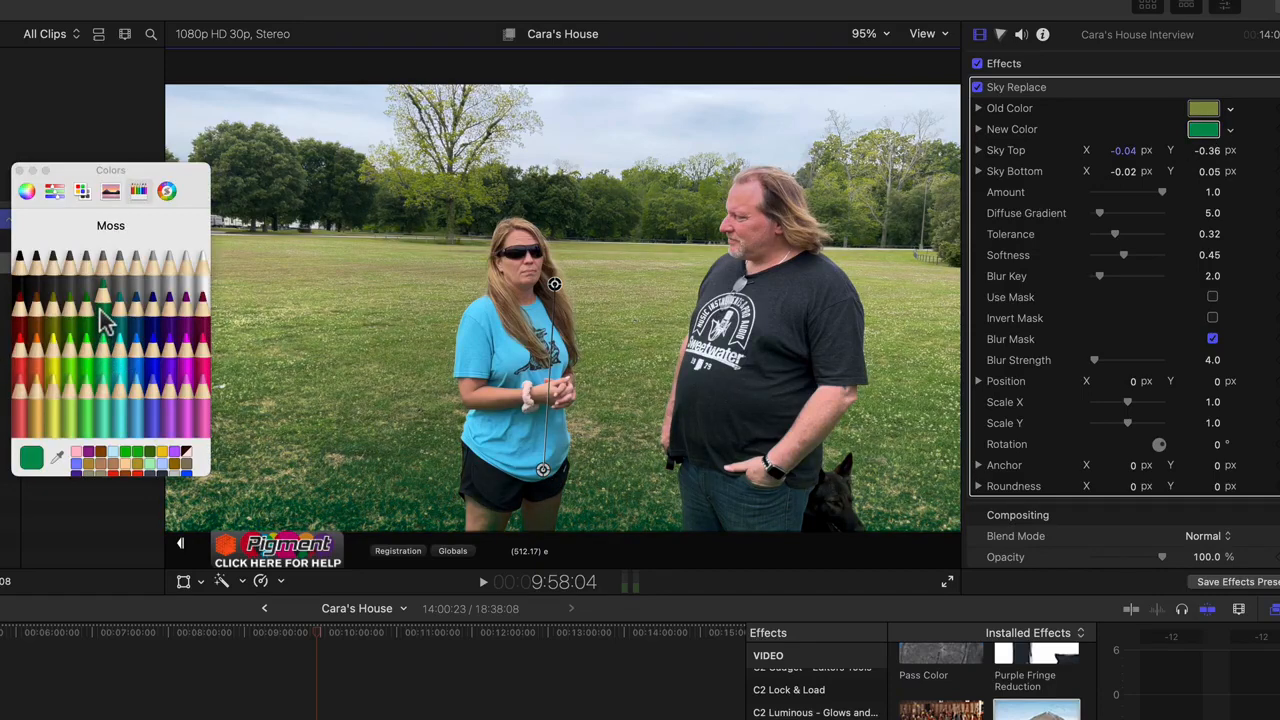
click(90, 305)
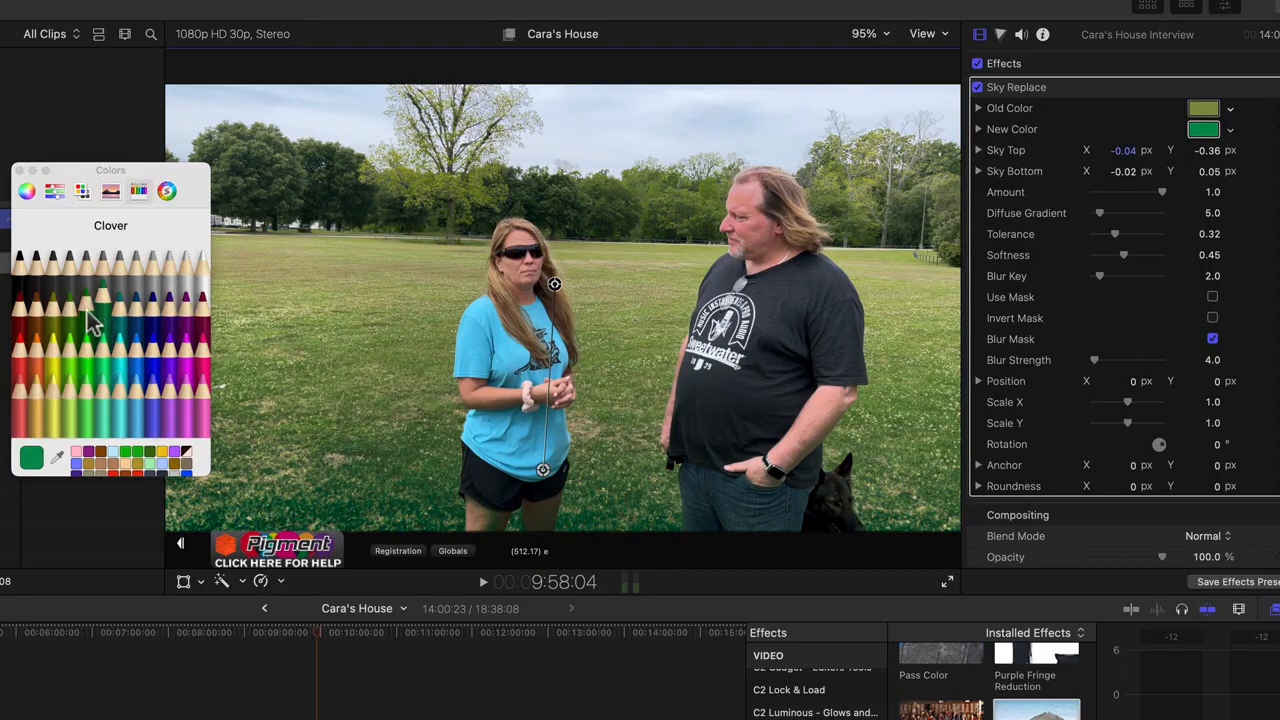
click(21, 171)
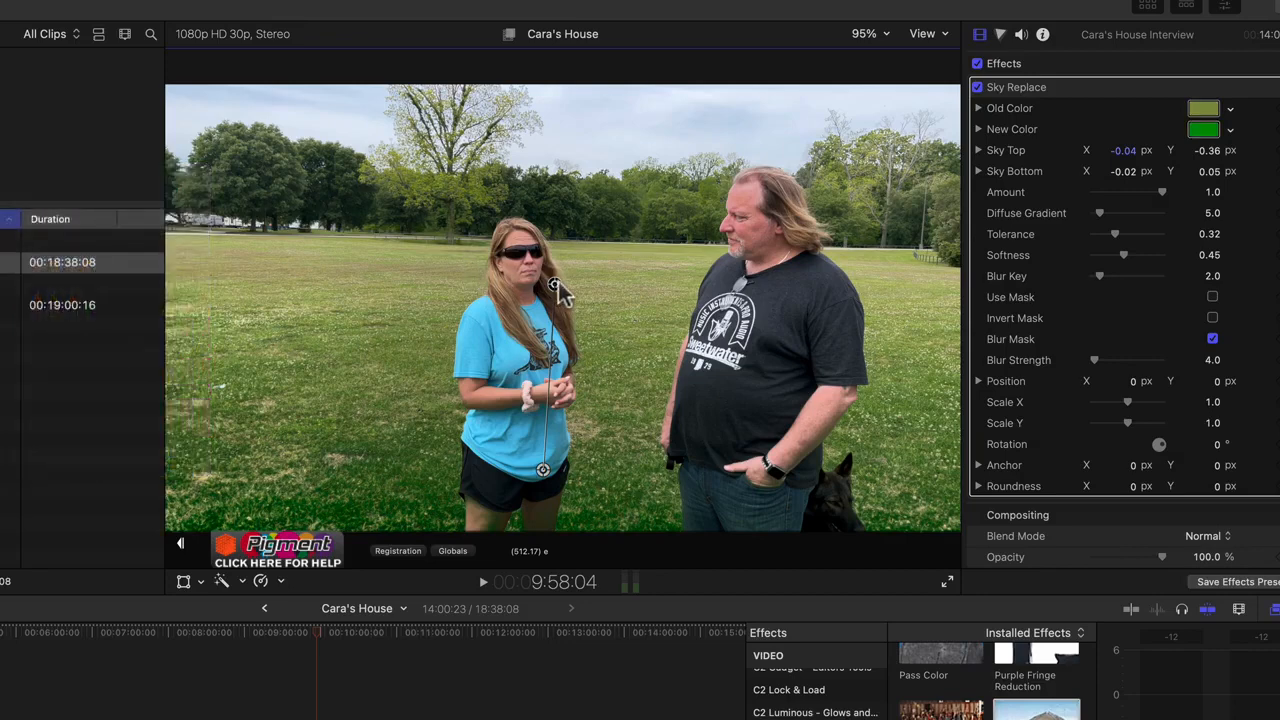
Refine the grass gradient to Sky Top about -0.06, -0.14 and Sky Bottom about -0.06, 0.43, with Amount at 0.73.
drag(558, 290, 530, 190)
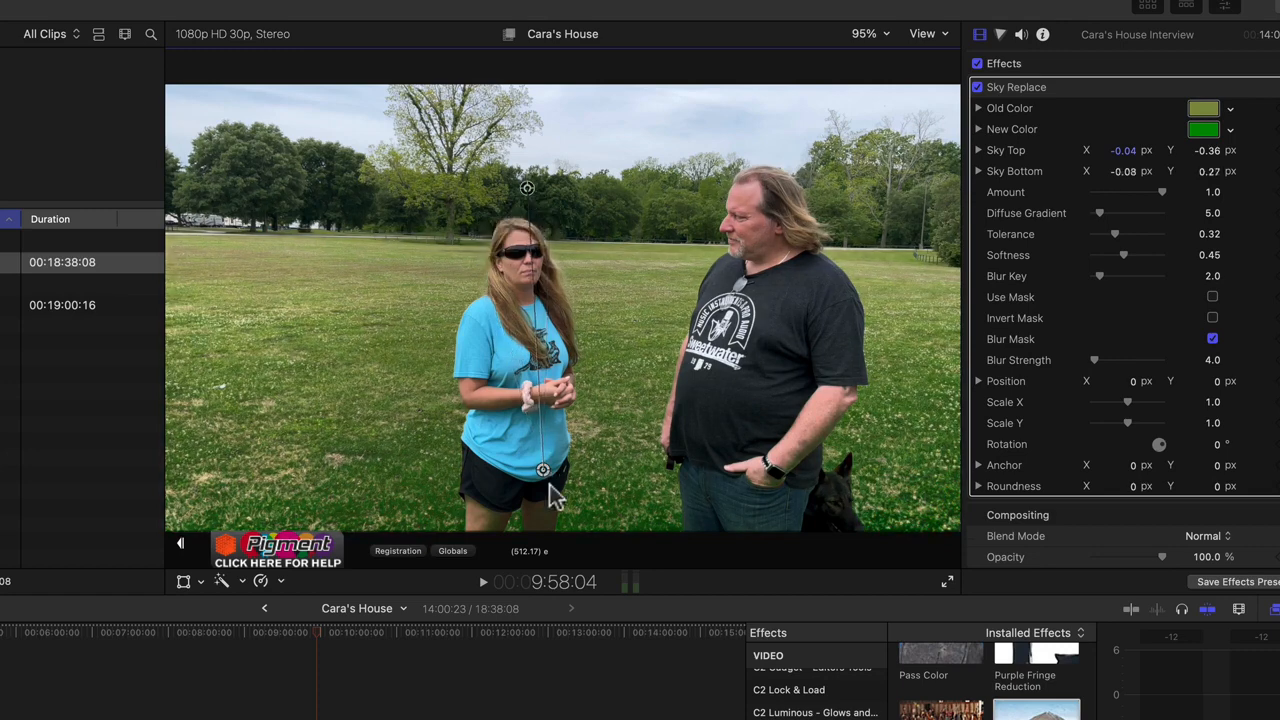
drag(544, 474, 536, 438)
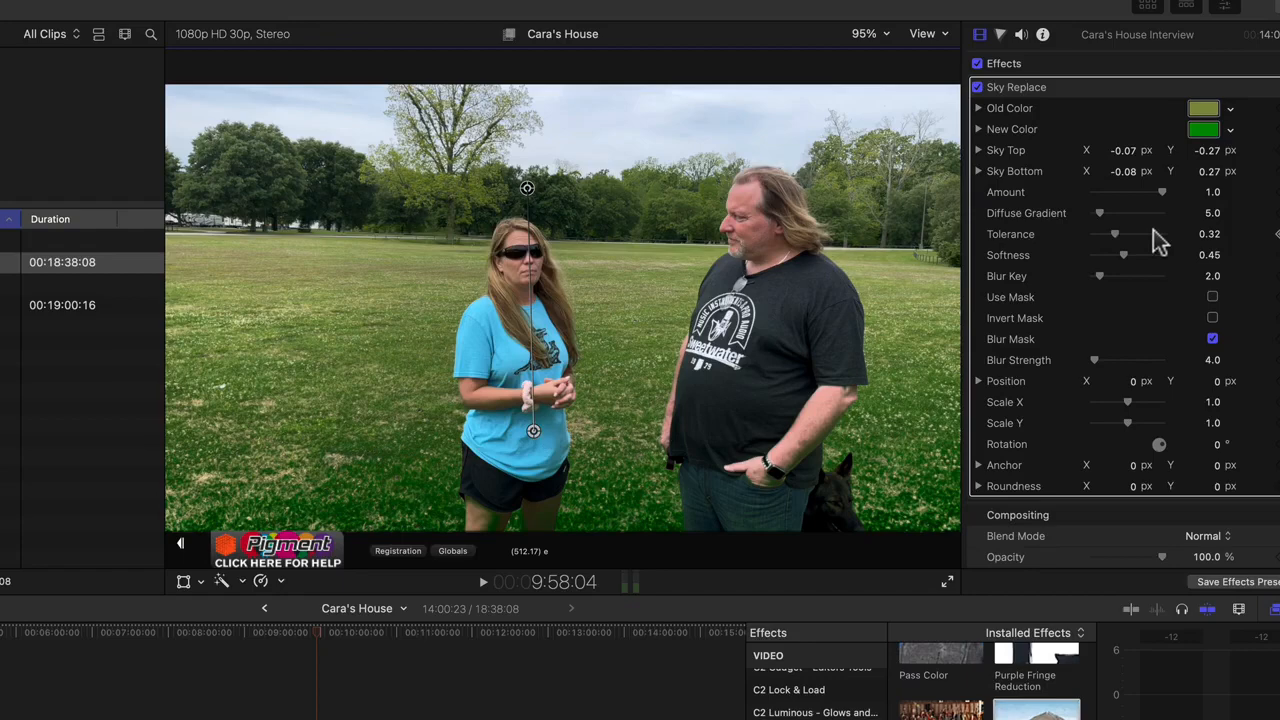
drag(1161, 195, 1134, 201)
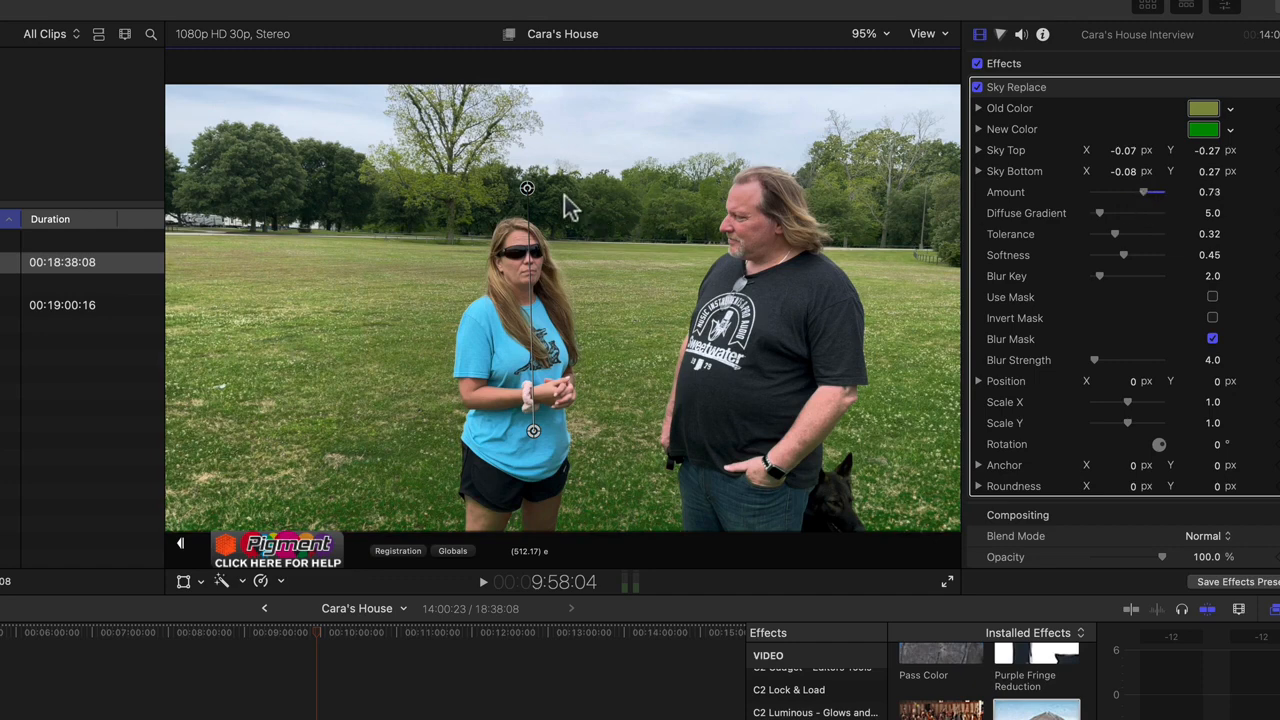
drag(527, 189, 535, 114)
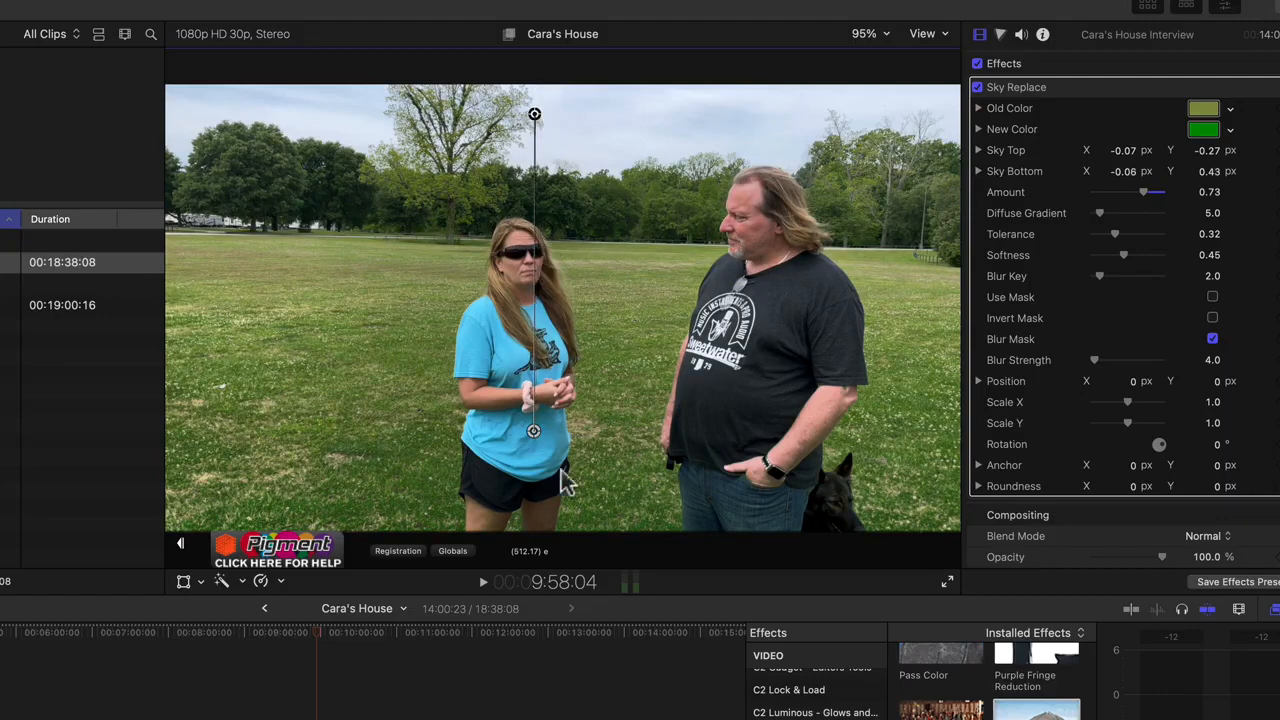
drag(533, 431, 534, 370)
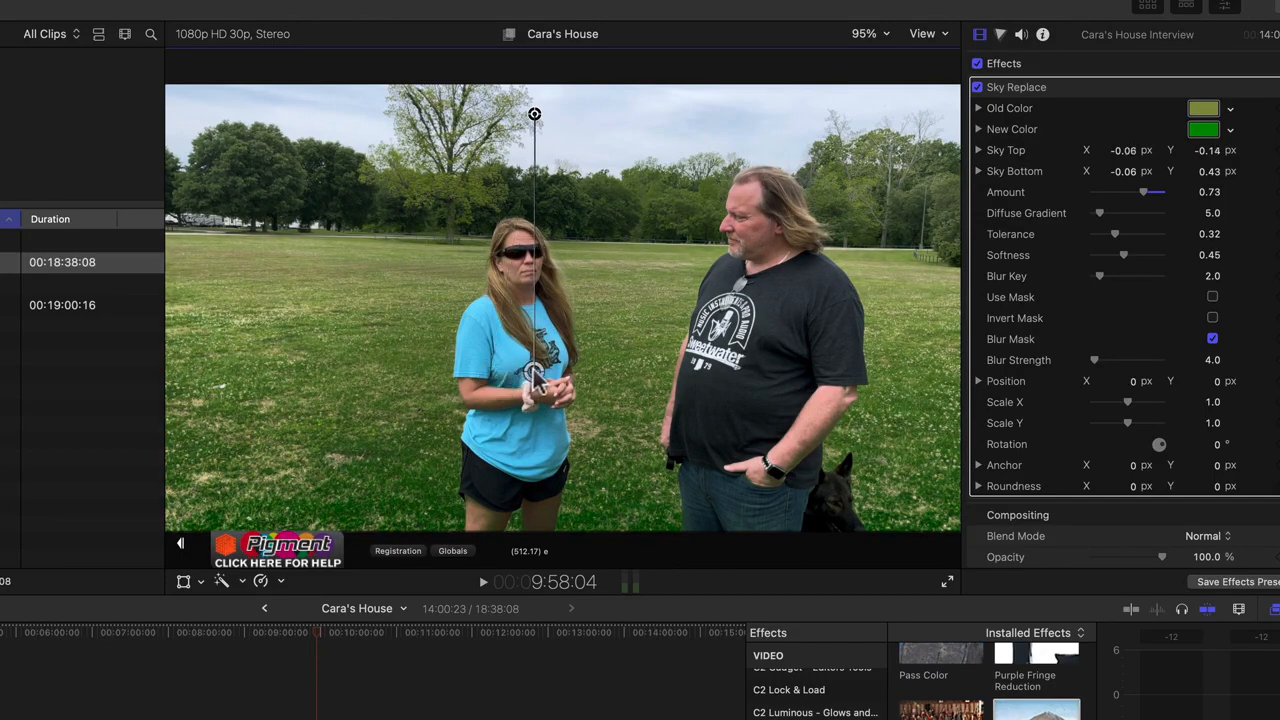
Compare the grass with and without the Sky Replace effect.
click(977, 87)
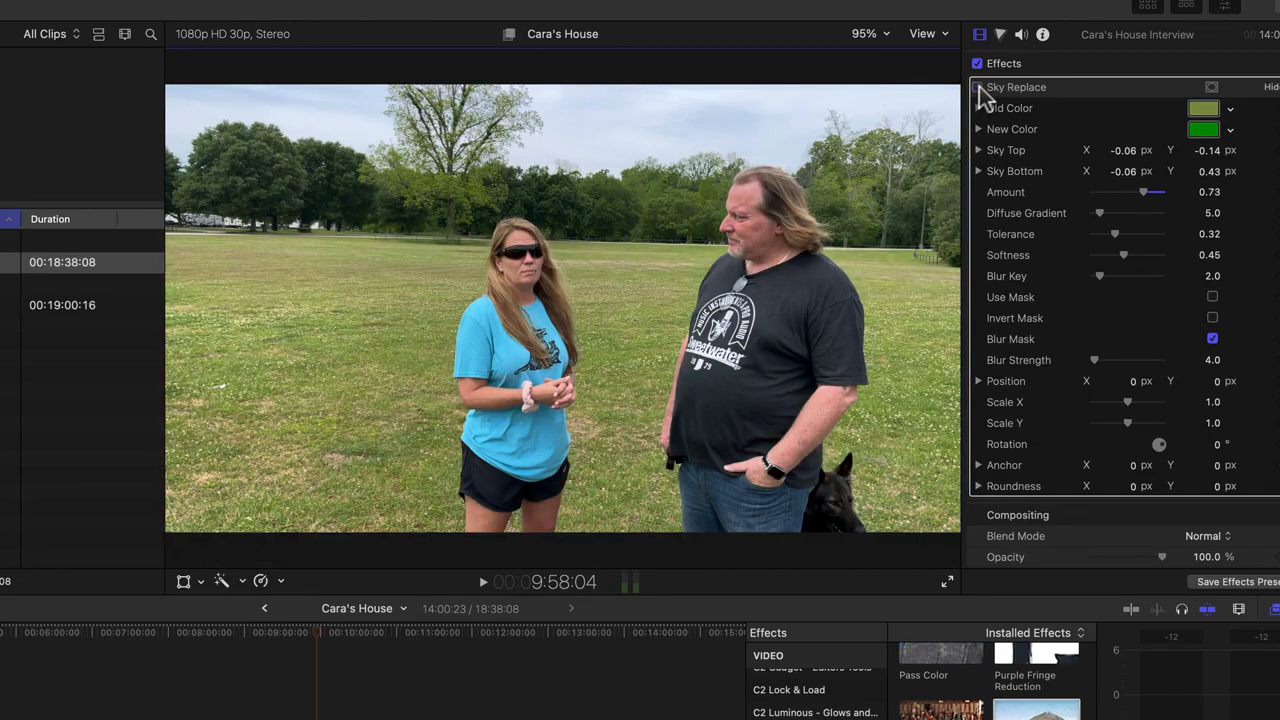
click(977, 87)
click(977, 87)
click(977, 87)
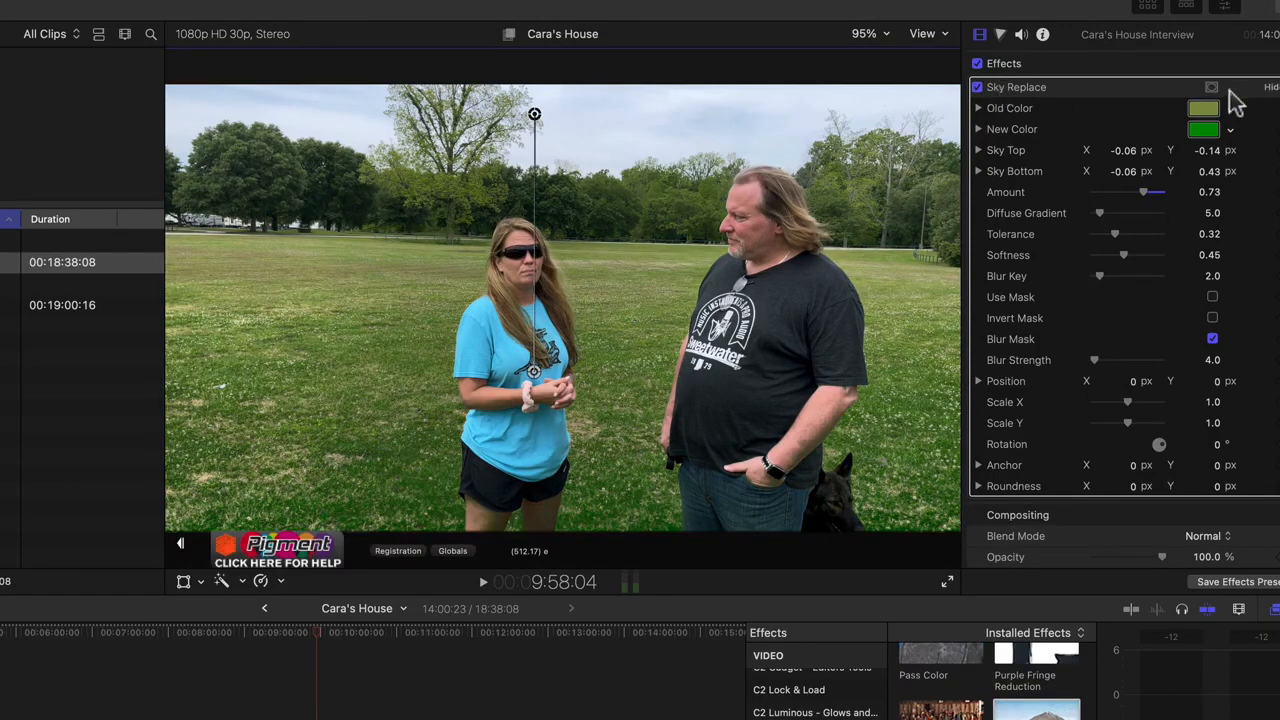
Collapse the Sky Replace parameters and add a Color Wheels correction that shifts the midtones toward red and raises their saturation.
click(1270, 88)
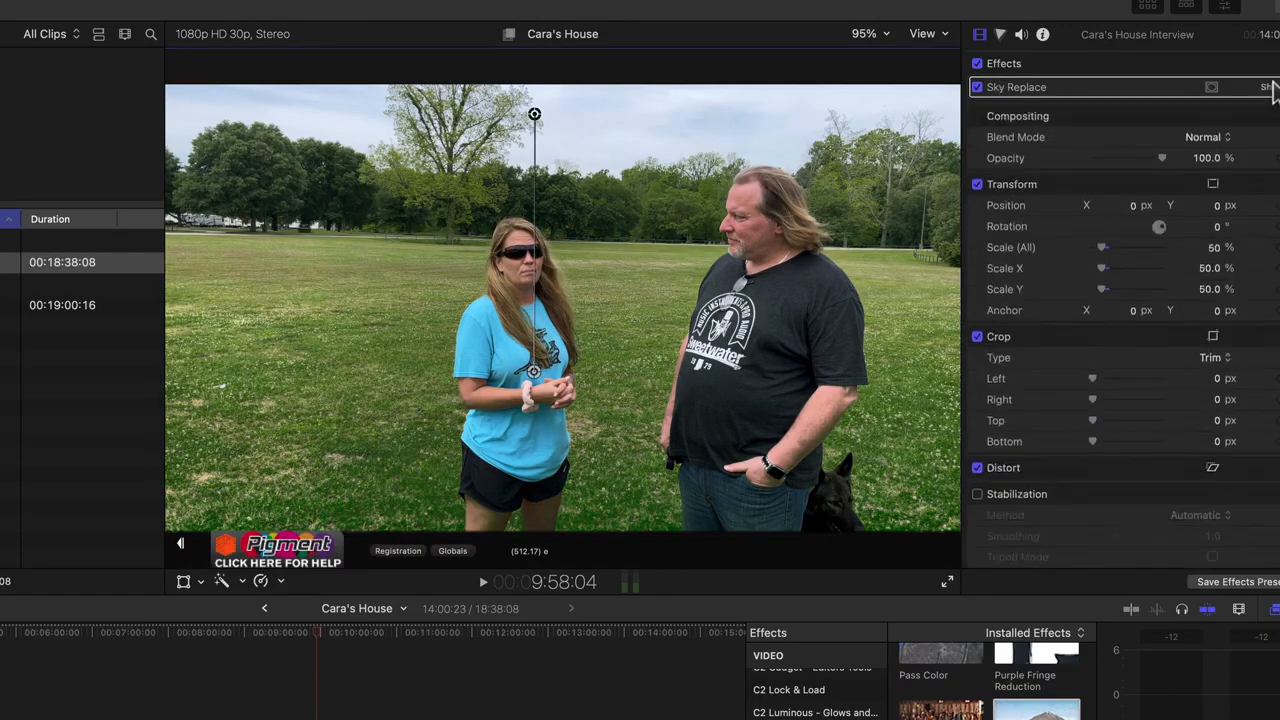
click(1001, 35)
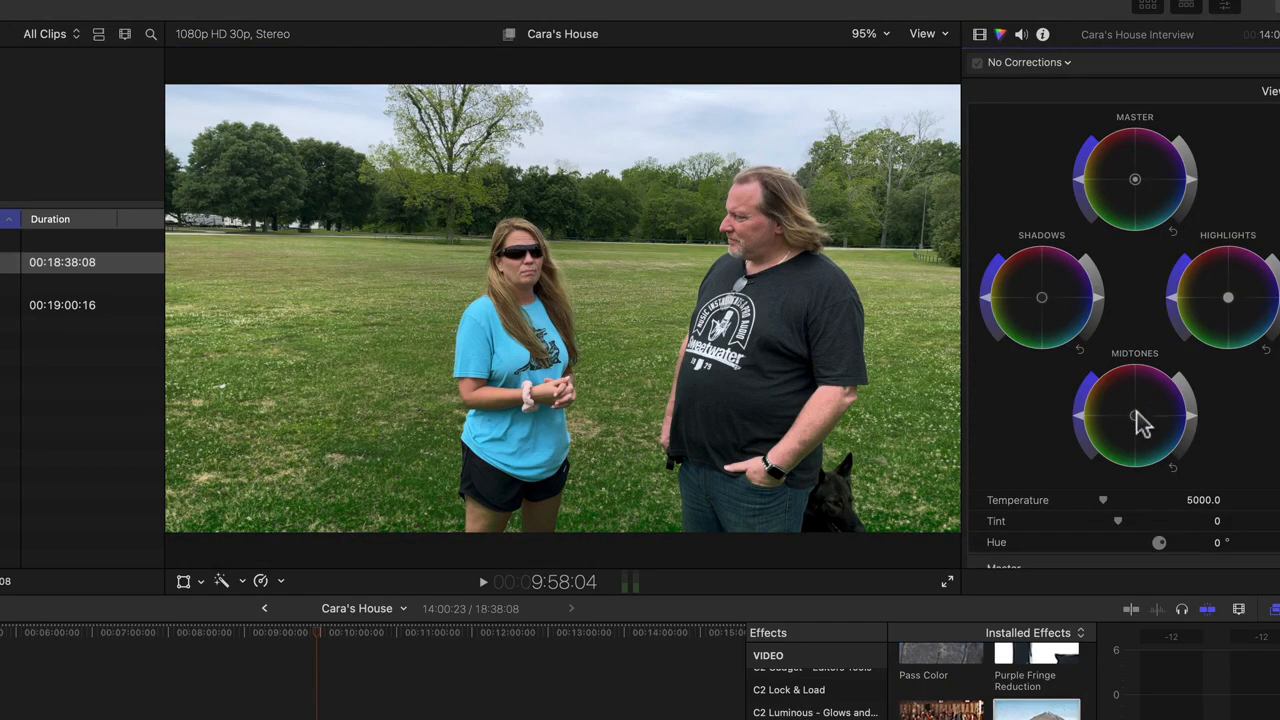
drag(1137, 413, 1108, 356)
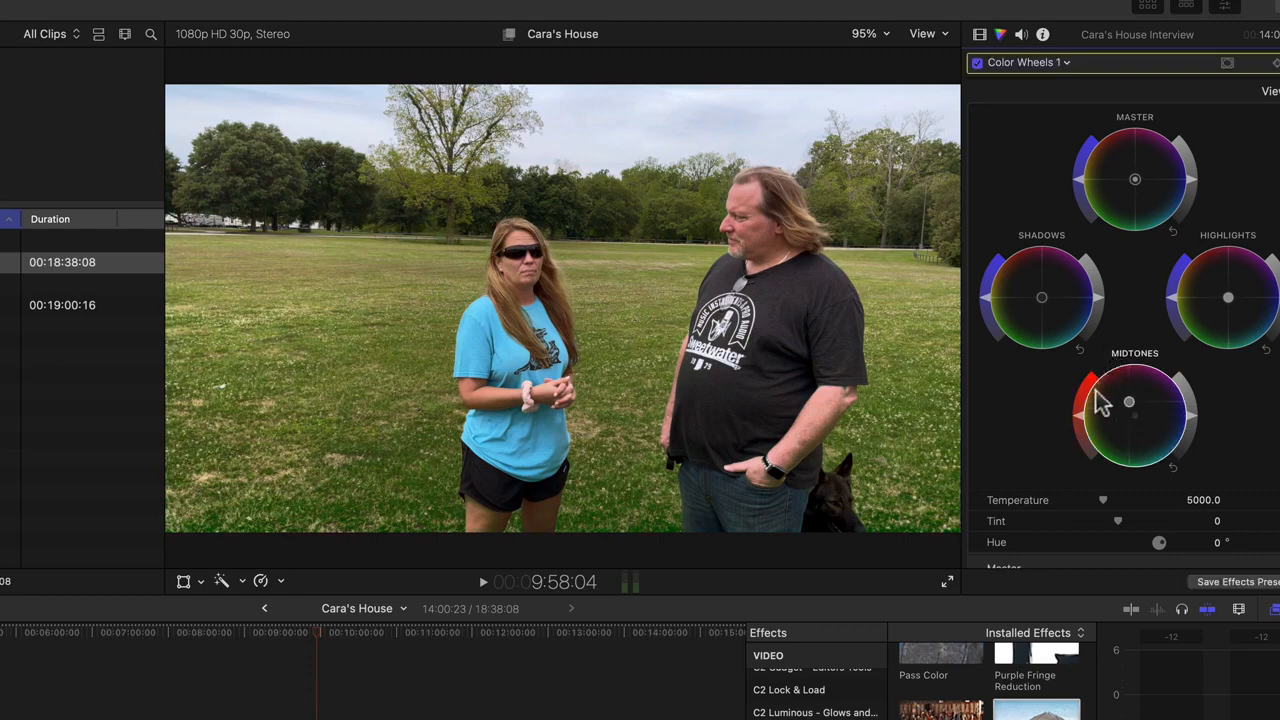
drag(1079, 413, 1086, 386)
Compare the shot with and without Sky Replace and Color Wheels 1, leaving all effects enabled.
click(980, 35)
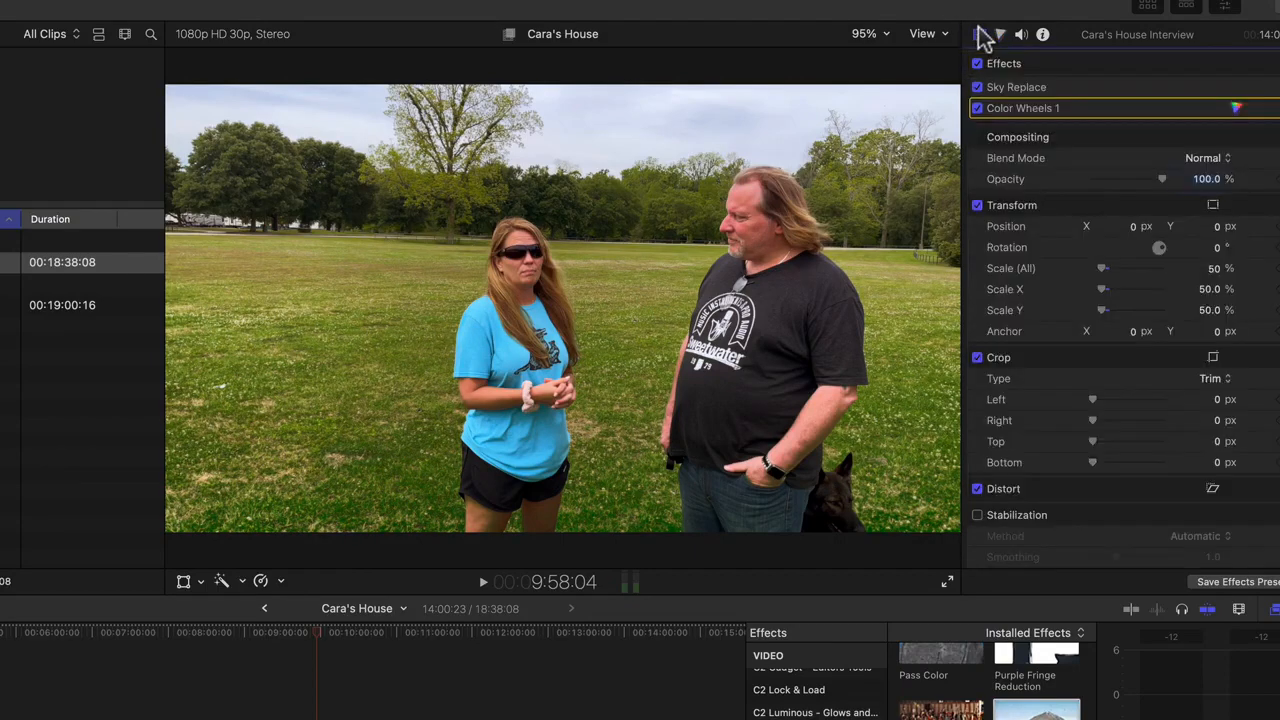
click(977, 88)
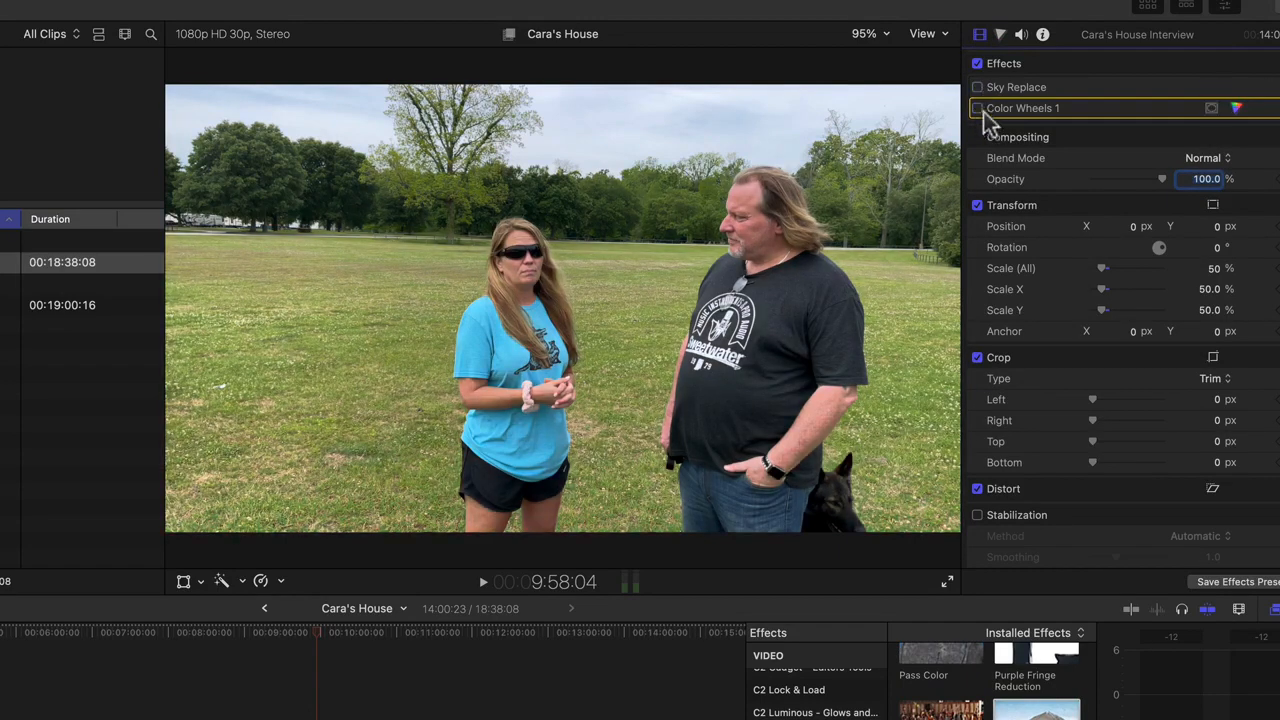
click(980, 109)
click(977, 88)
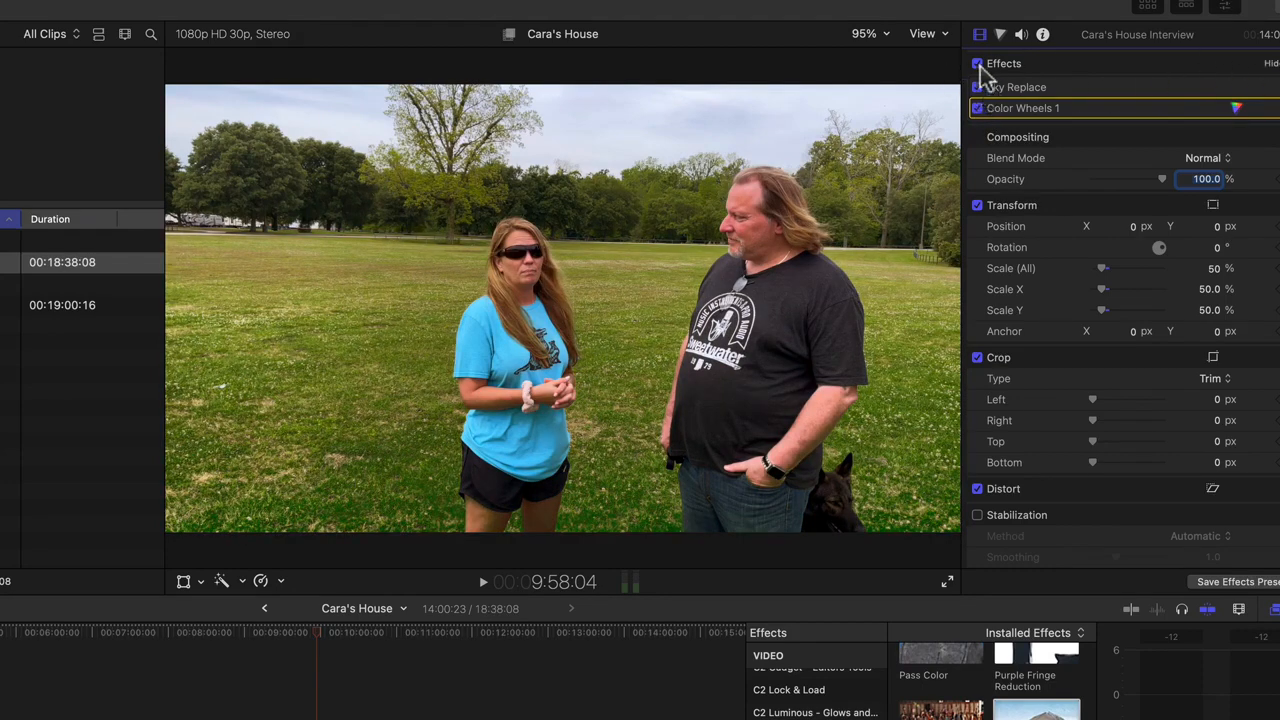
click(977, 64)
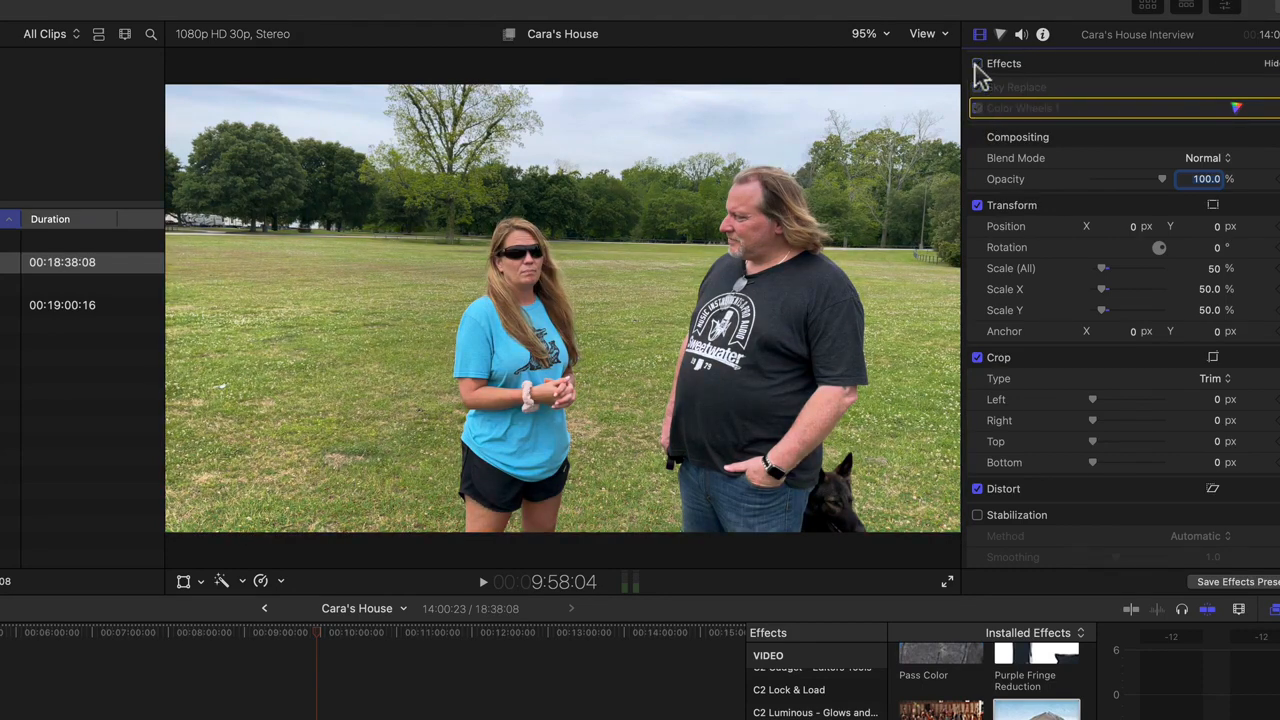
click(977, 64)
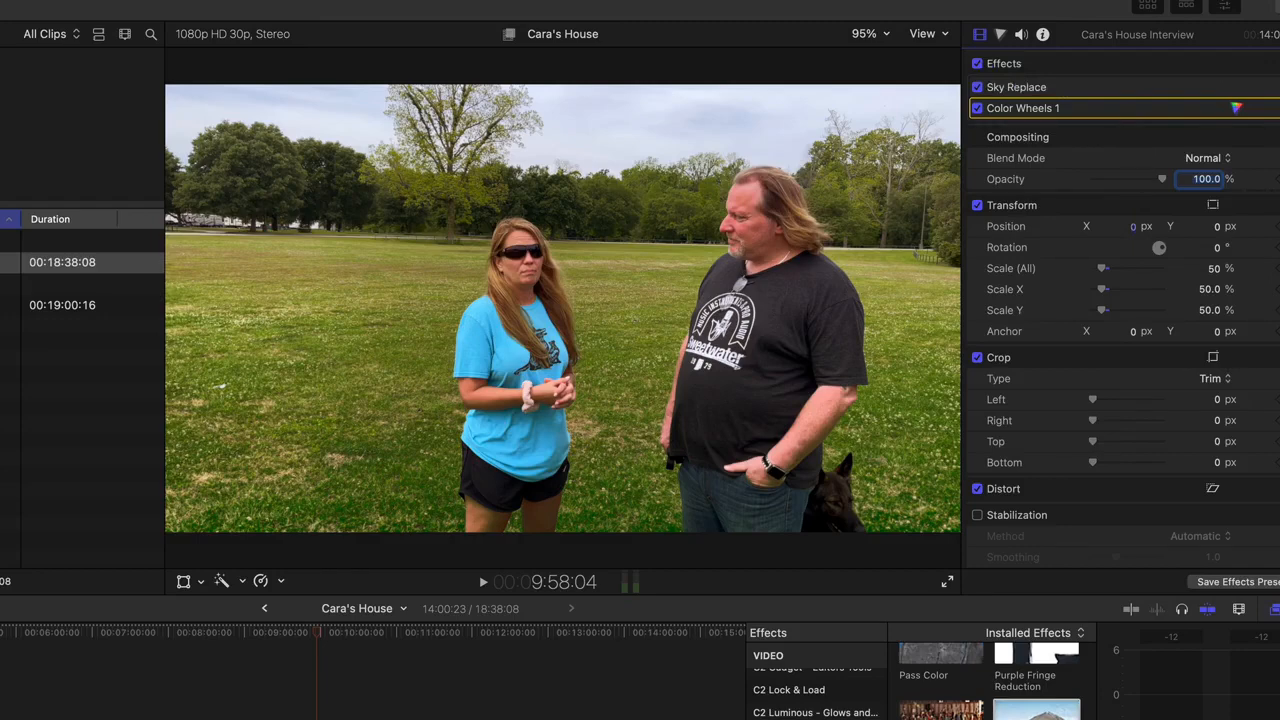
Add a second Sky Replace effect to the clip and sample the sky in the shot as its Old Color.
click(1037, 712)
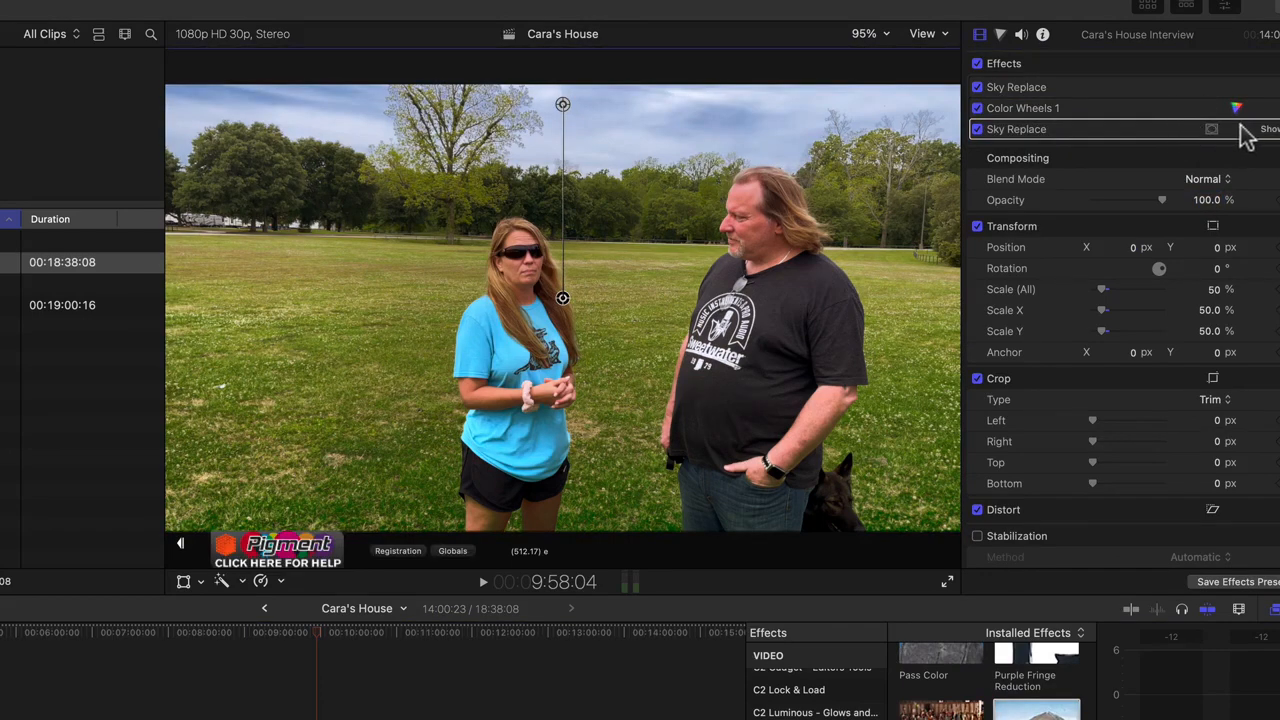
click(1268, 130)
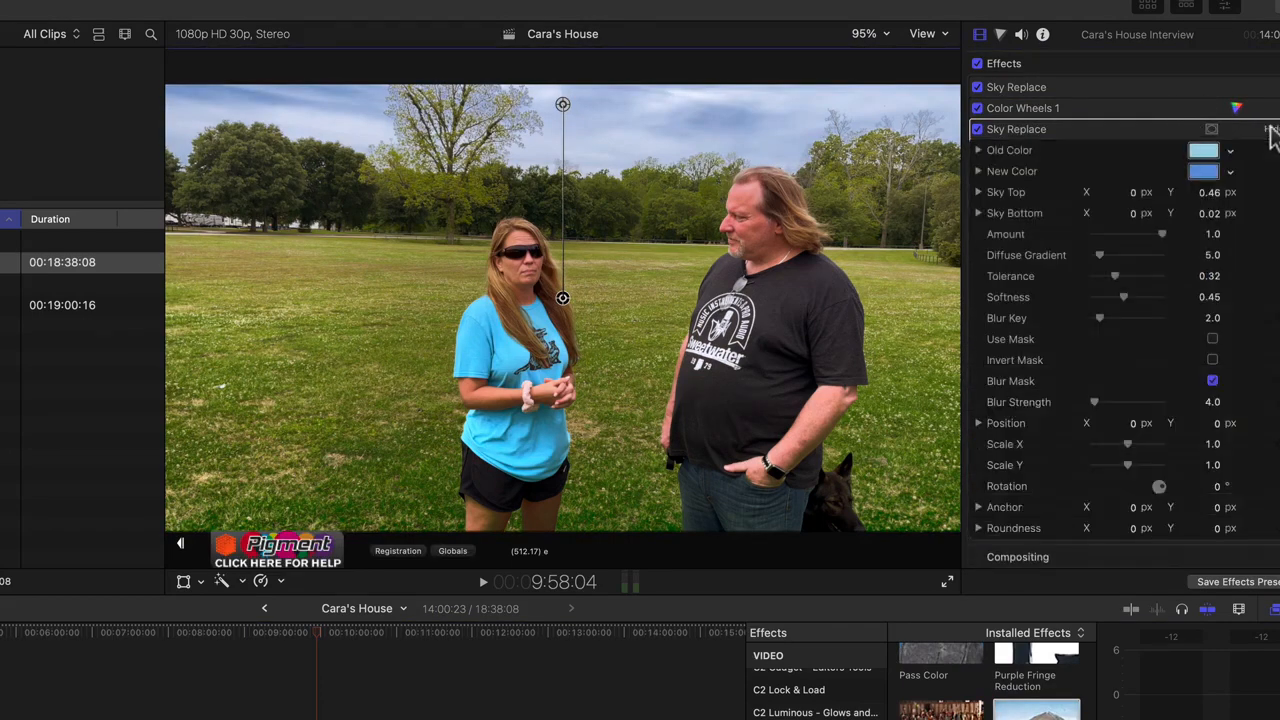
click(1205, 152)
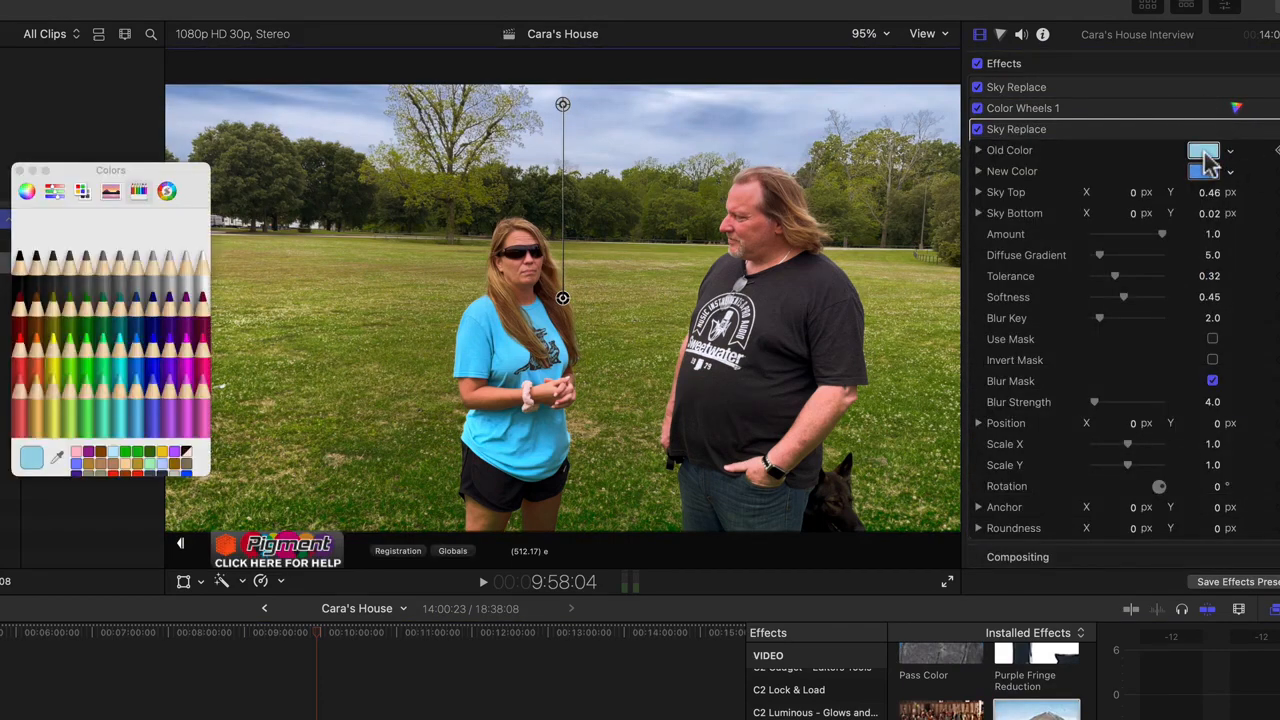
click(57, 457)
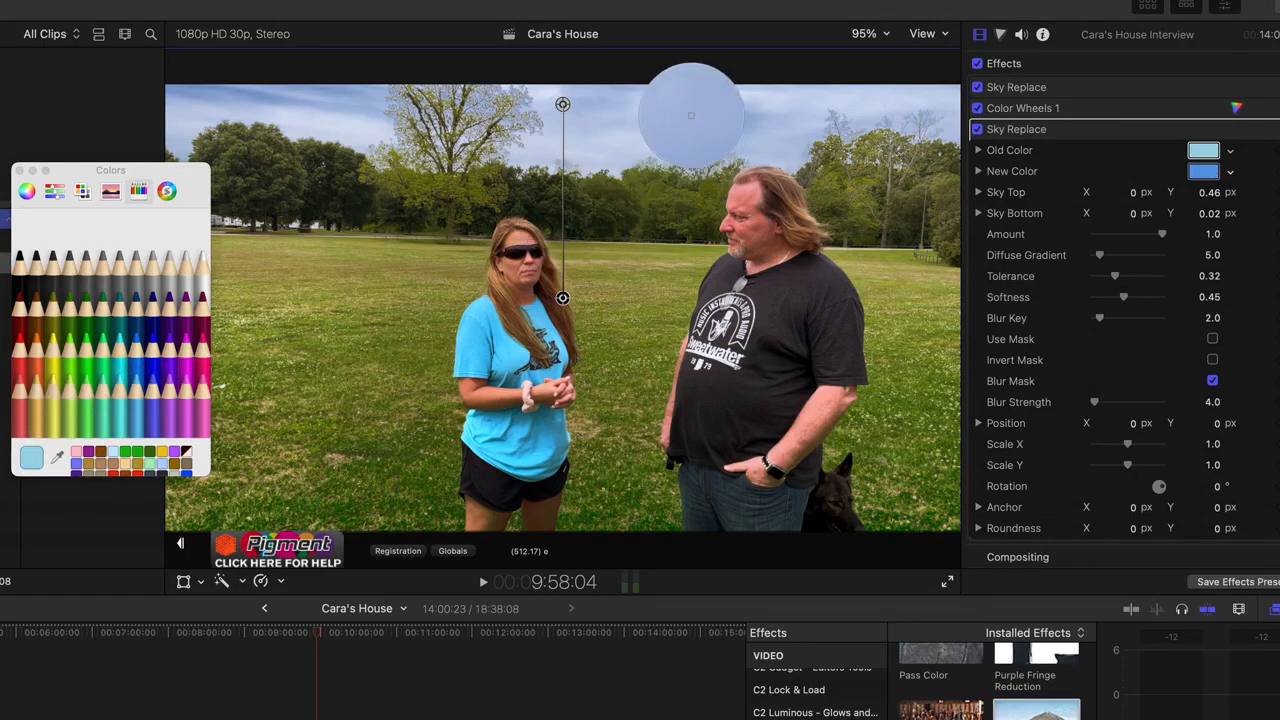
click(691, 115)
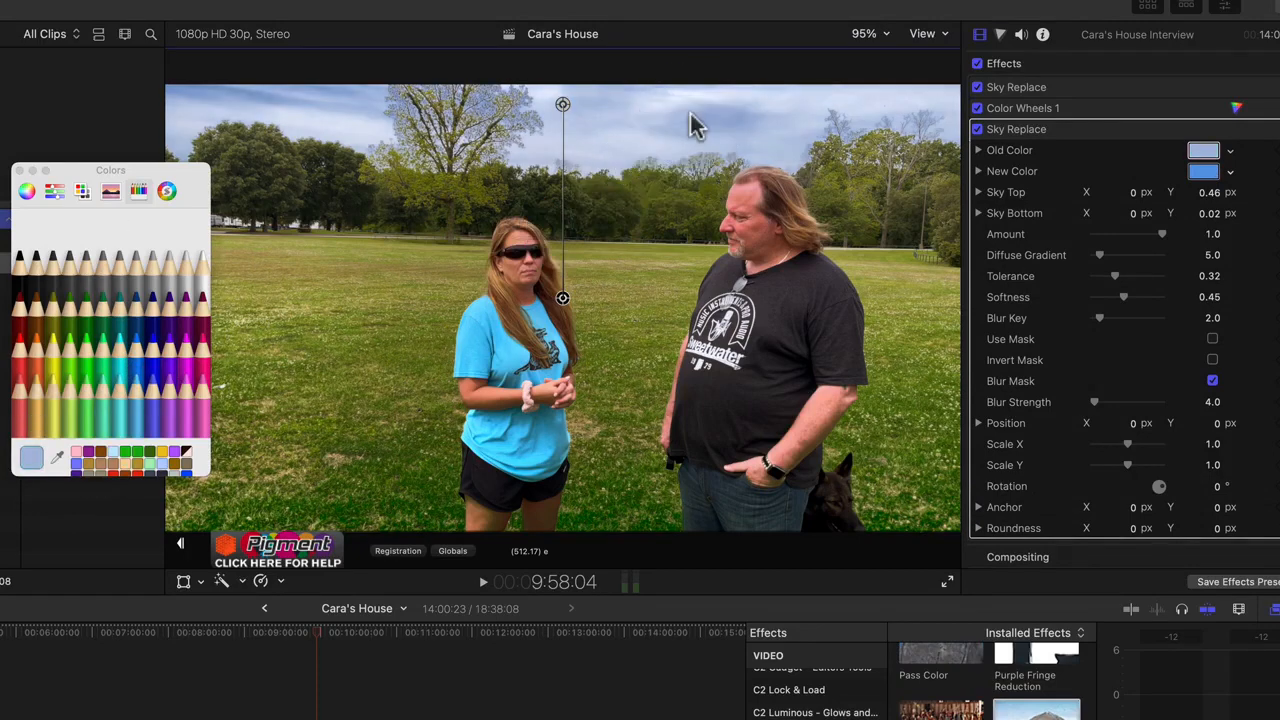
click(17, 171)
Position the second effect's gradient at Sky Top about 0.01, 0.42 and Sky Bottom about 0, 0.23, and set its New Color to Sky.
drag(563, 297, 565, 214)
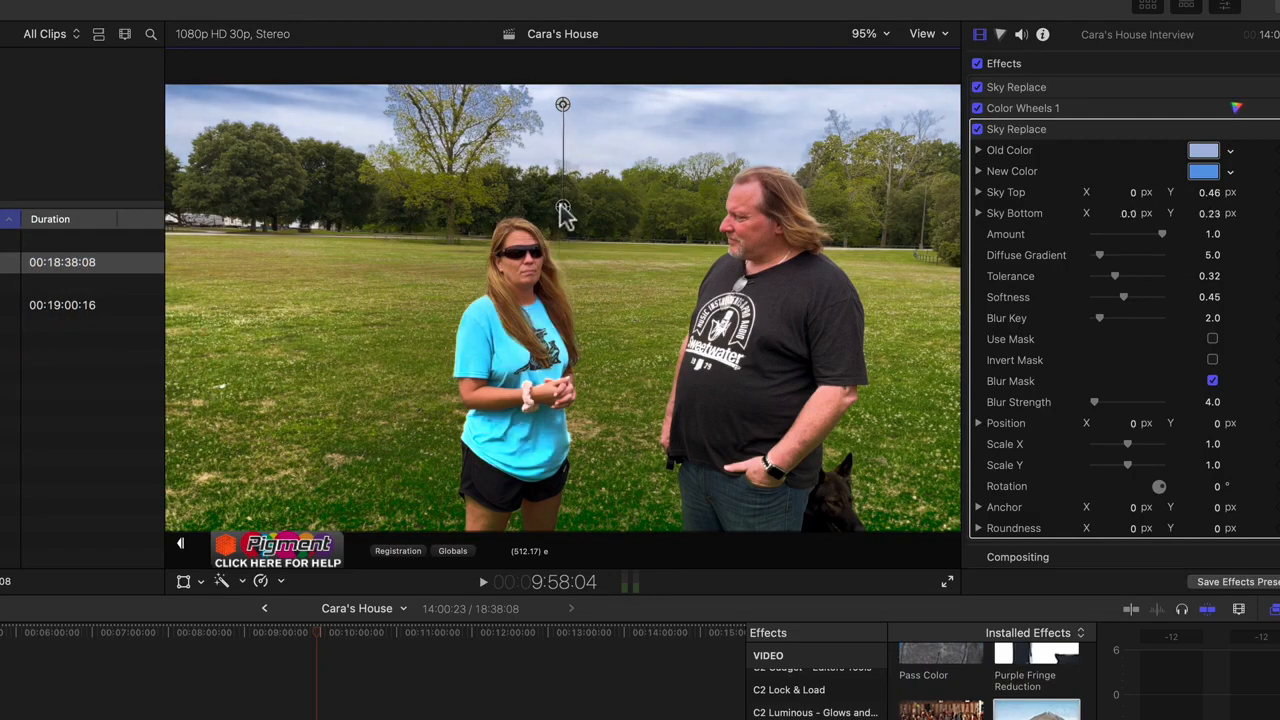
mouse_move(563, 104)
mouse_down()
mouse_move(563, 170)
mouse_move(567, 120)
mouse_up()
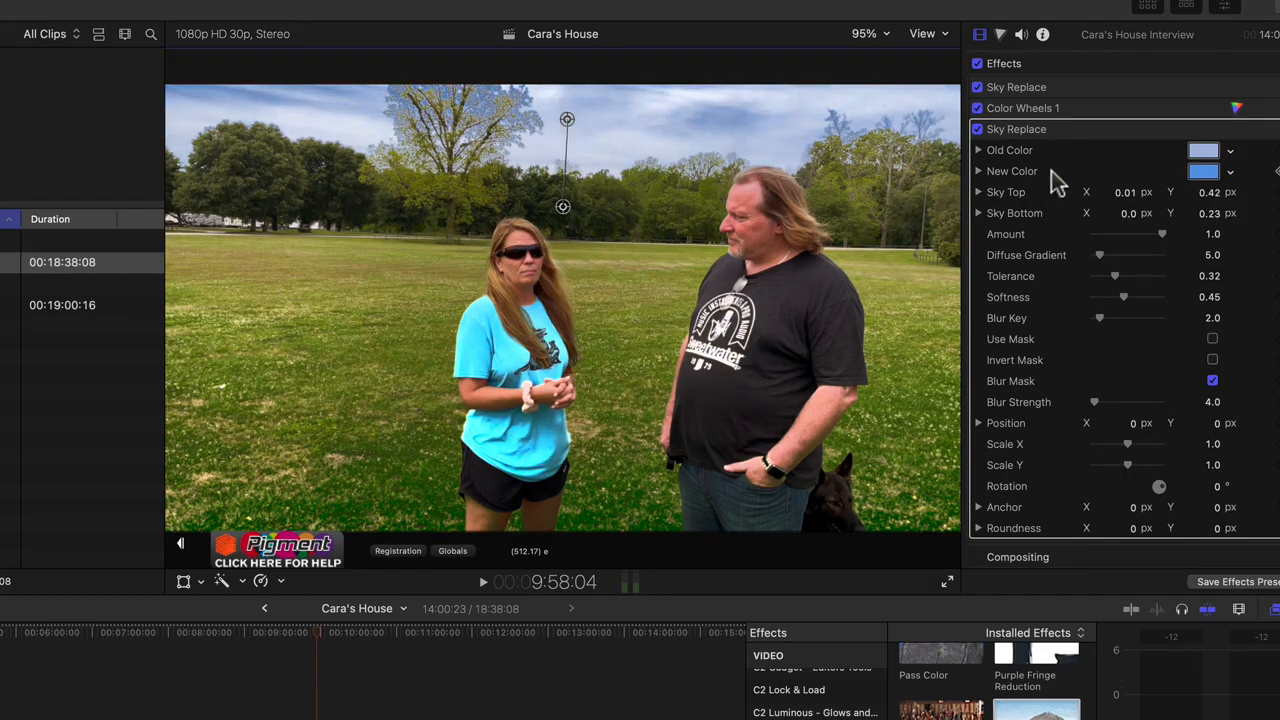
click(1212, 174)
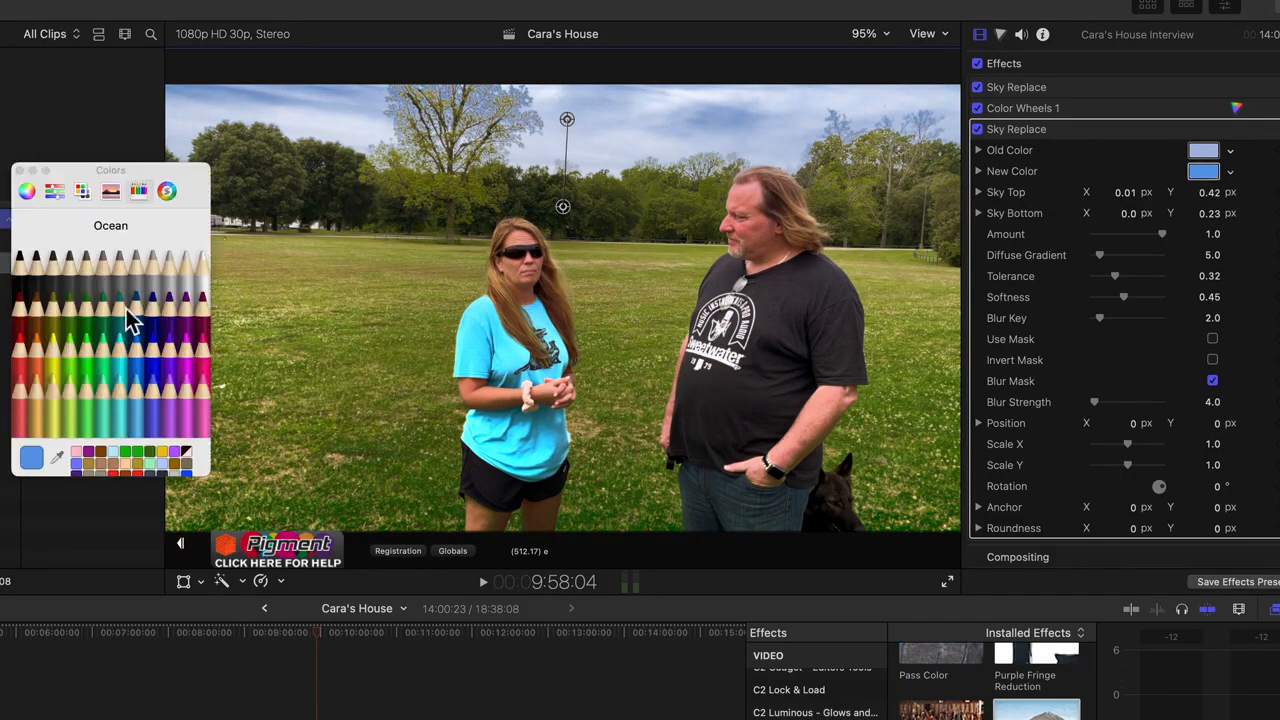
click(120, 350)
click(104, 355)
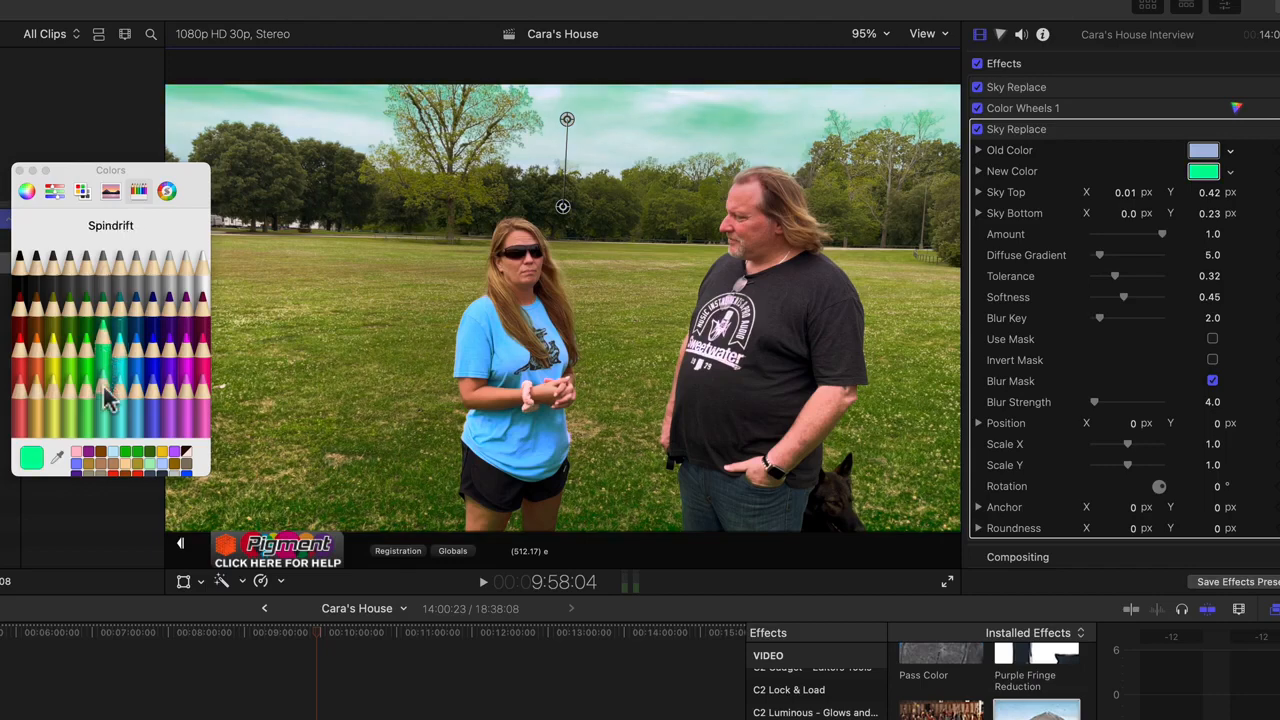
click(132, 368)
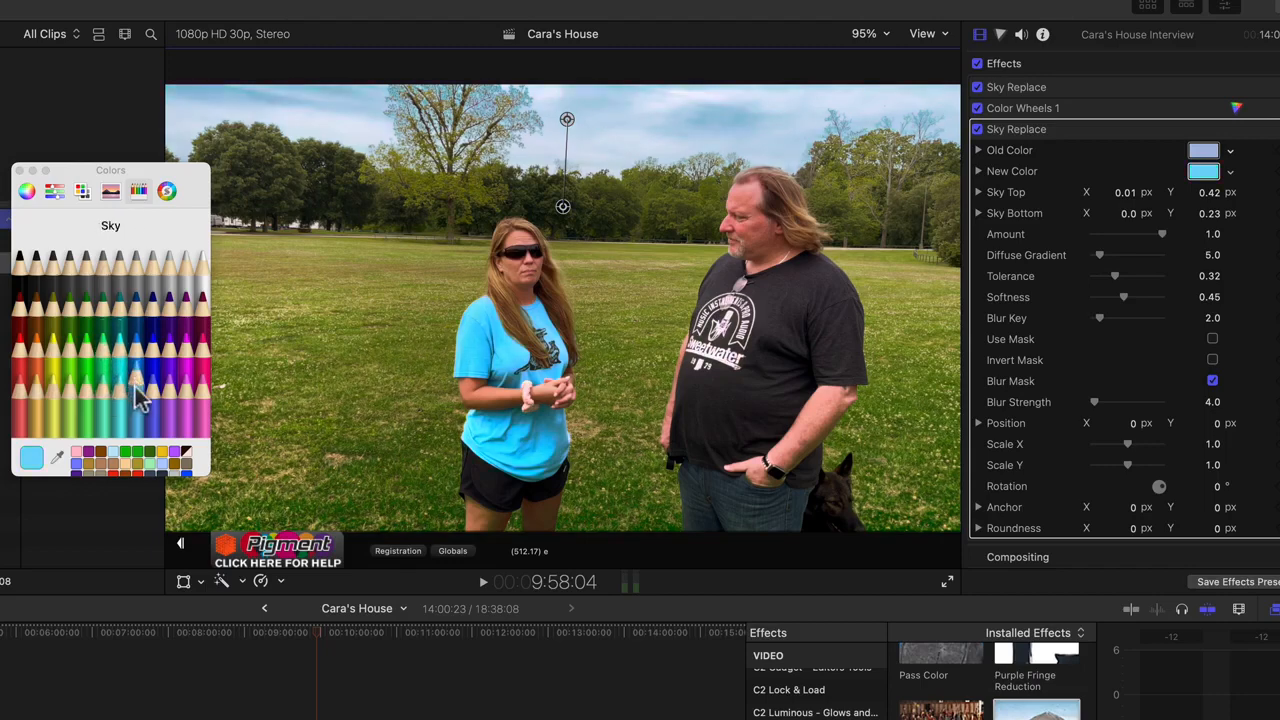
Try darker blues, including Ocean, as the second Sky Replace's New Color, return it to Sky and close the color picker.
click(137, 357)
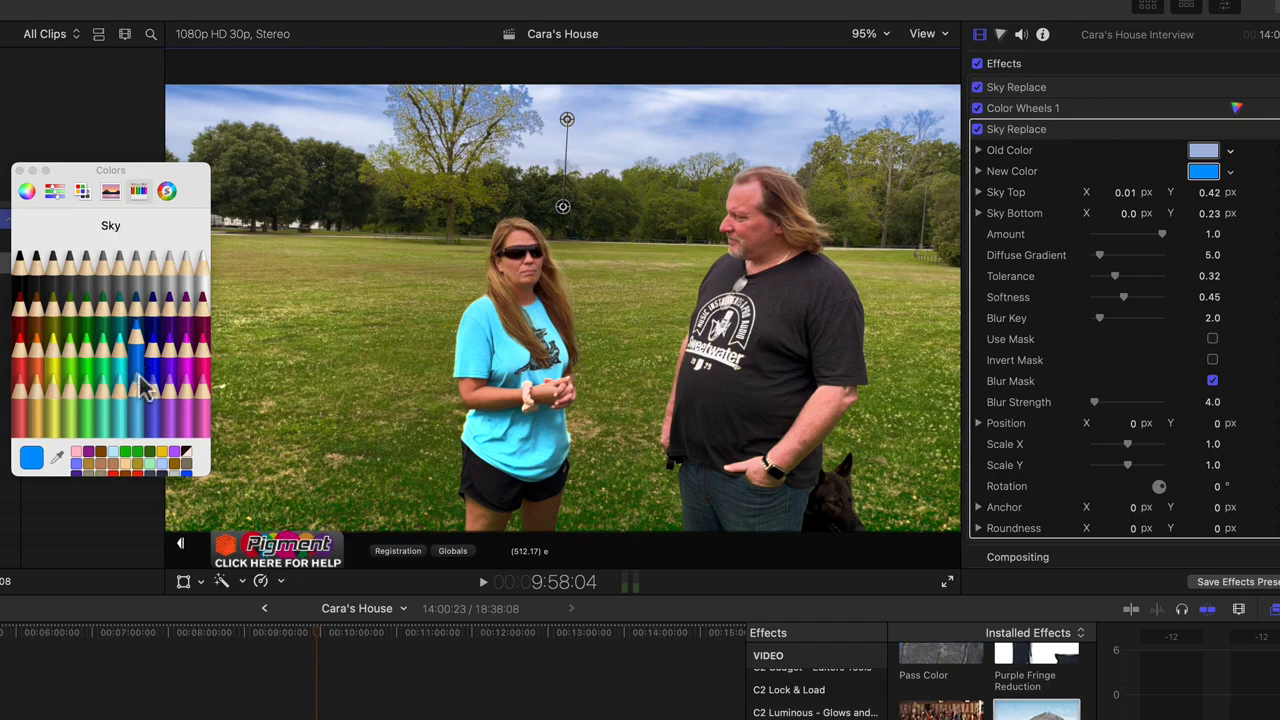
click(138, 375)
click(137, 322)
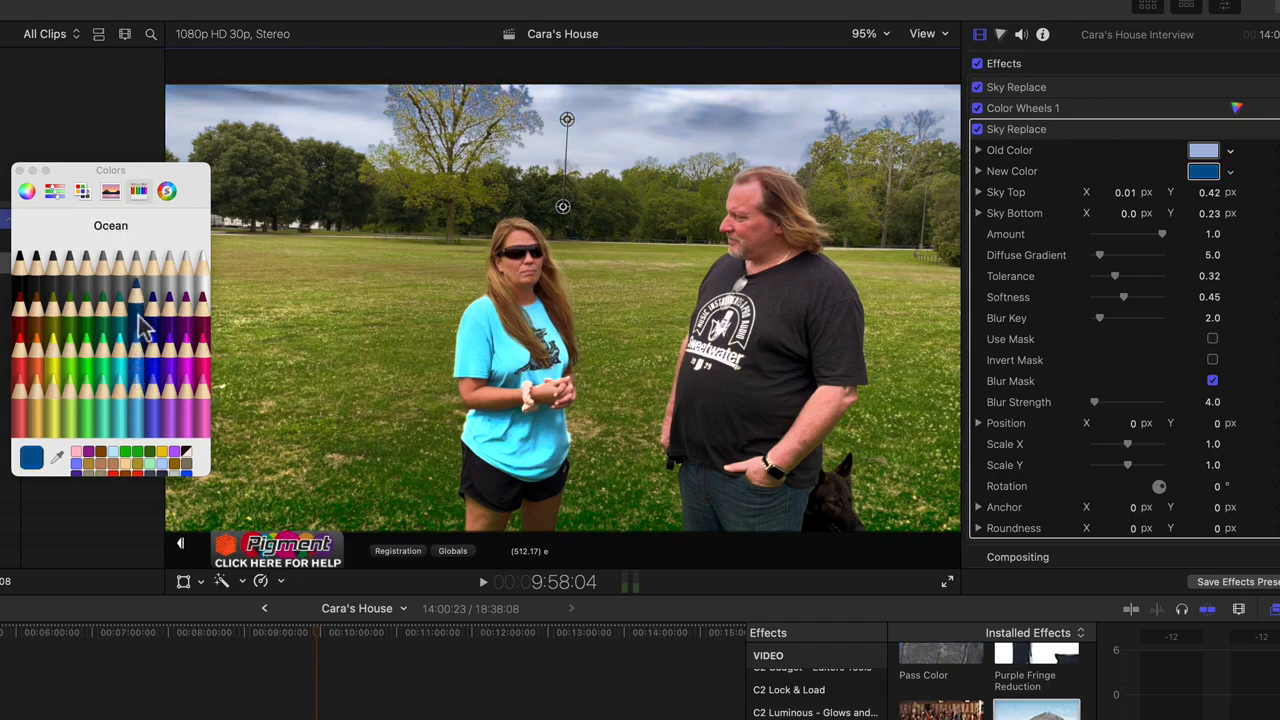
click(137, 398)
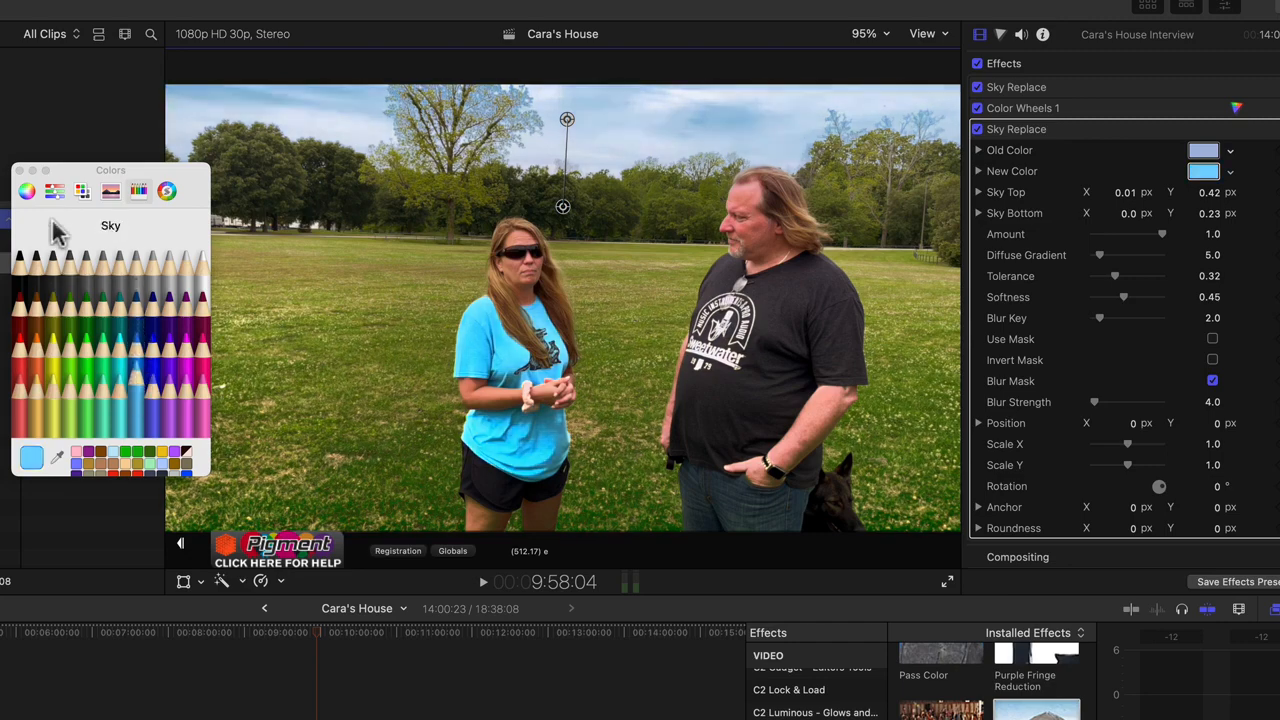
click(19, 171)
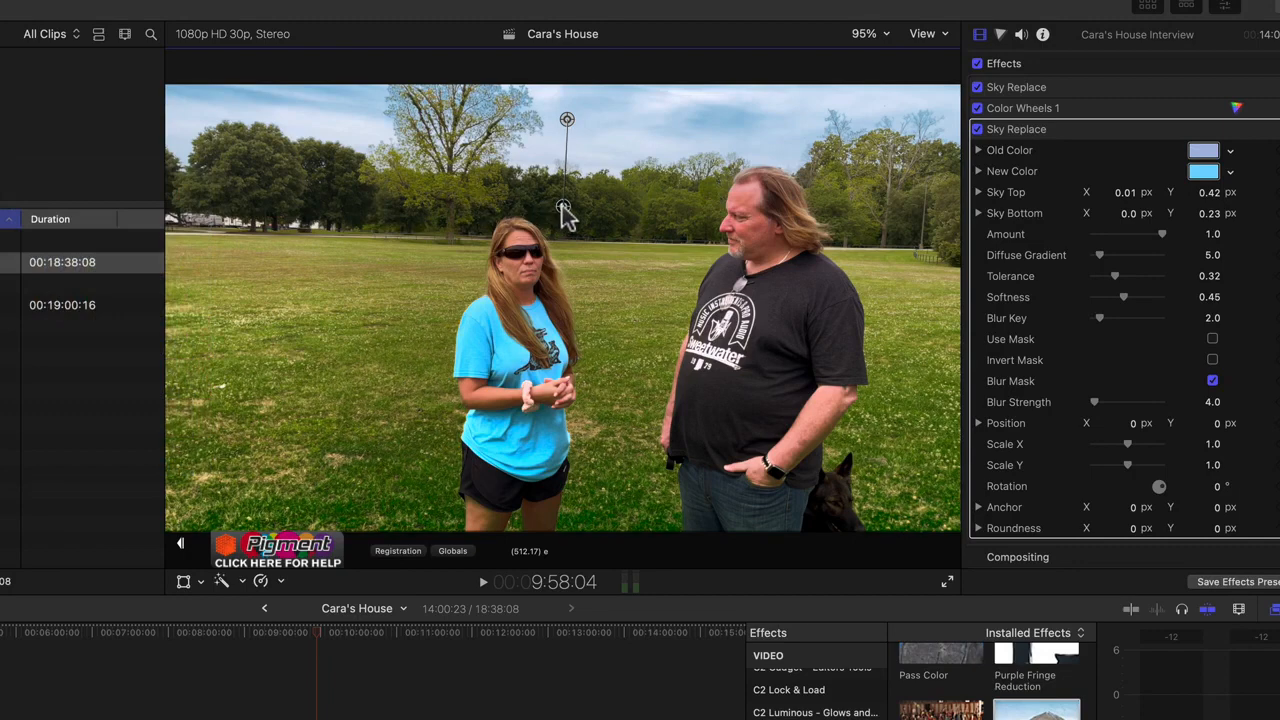
Extend the second effect's gradient to Sky Bottom about 0.02, 0.17 and Sky Top about 0.02, 0.54, and lower Amount to 0.66.
mouse_move(563, 211)
mouse_down()
mouse_move(568, 300)
mouse_move(588, 345)
mouse_move(440, 269)
mouse_move(593, 302)
mouse_move(568, 308)
mouse_move(573, 232)
mouse_up()
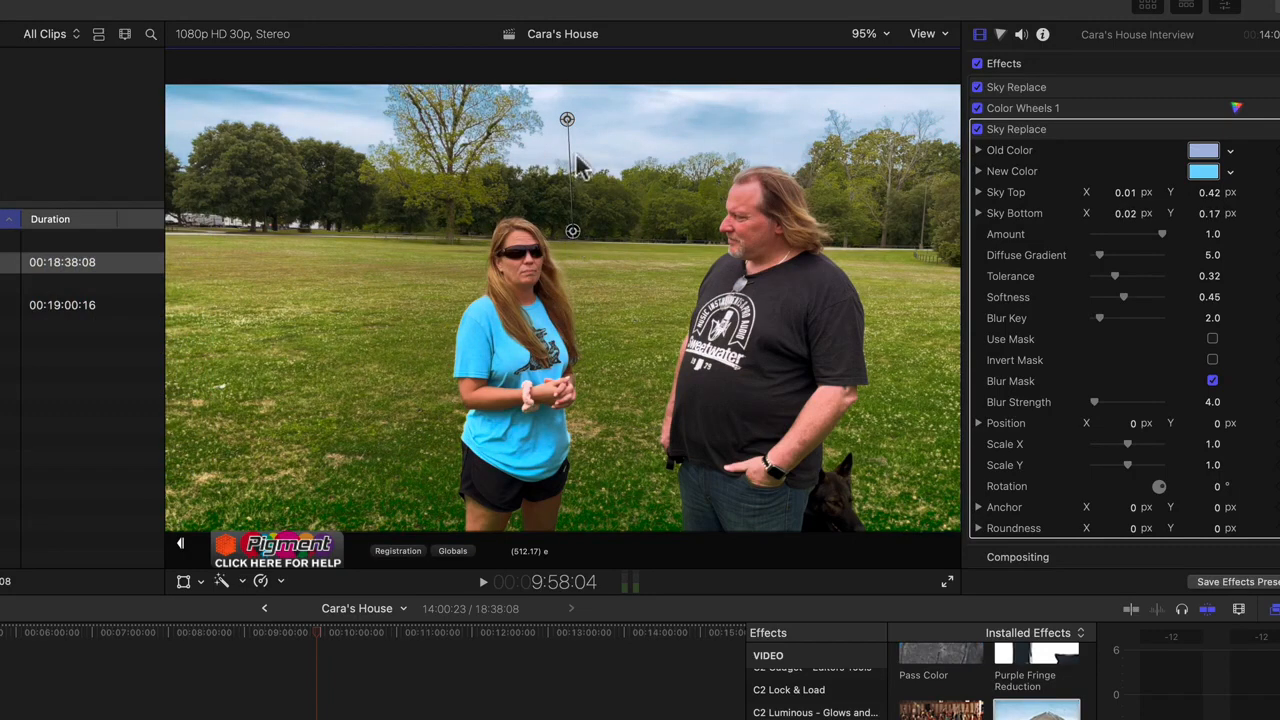
drag(567, 119, 573, 72)
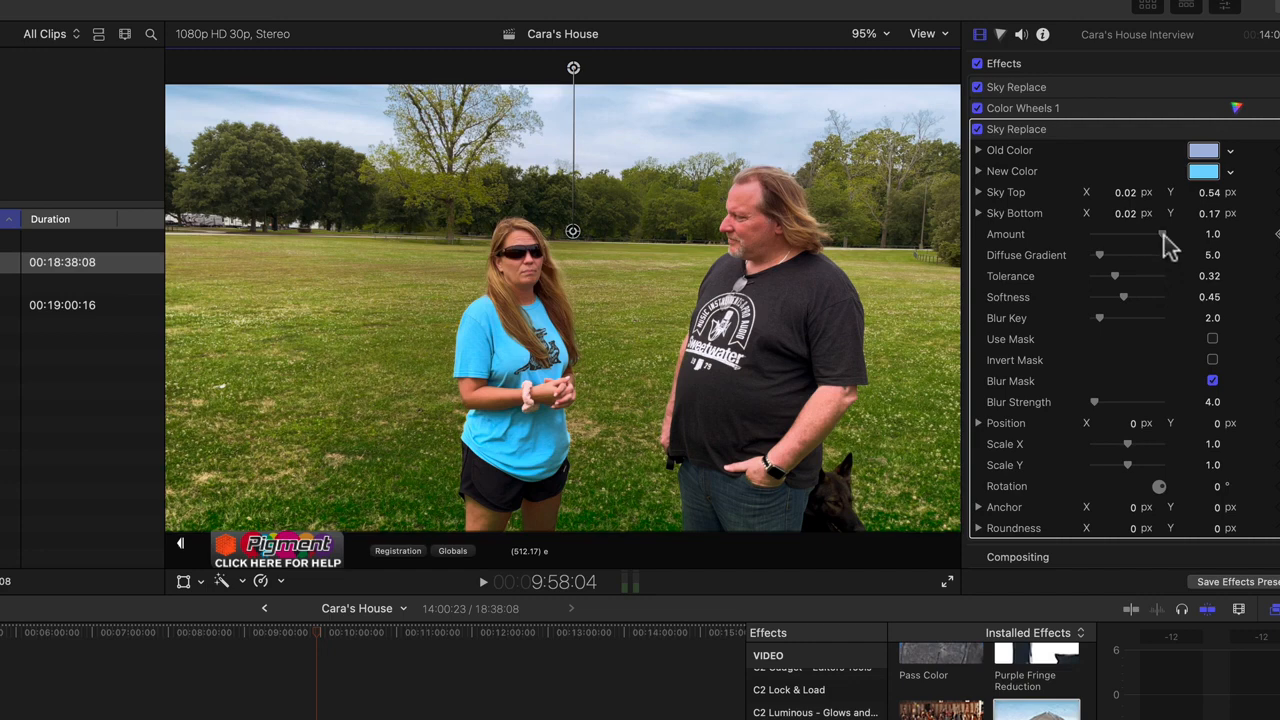
drag(1170, 247, 1138, 241)
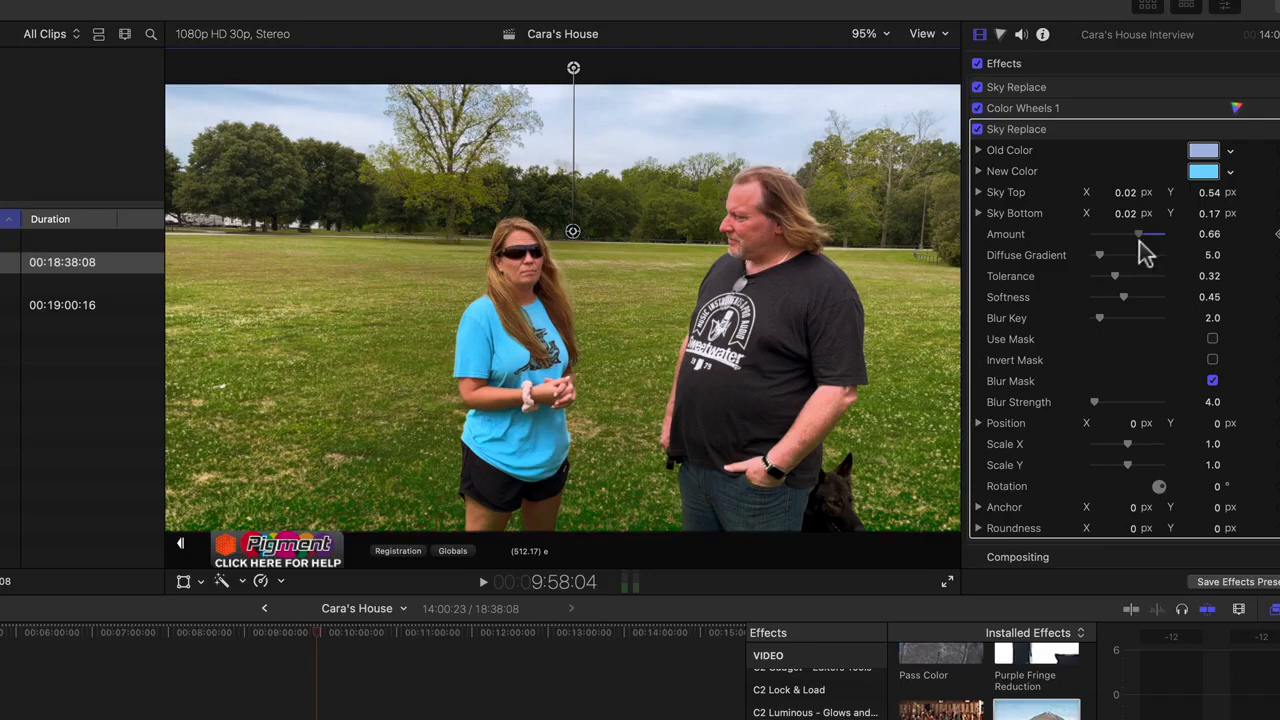
Change the second Sky Replace's New Color to a slightly darkened cyan-blue using the color wheel, and close the color picker.
click(1208, 176)
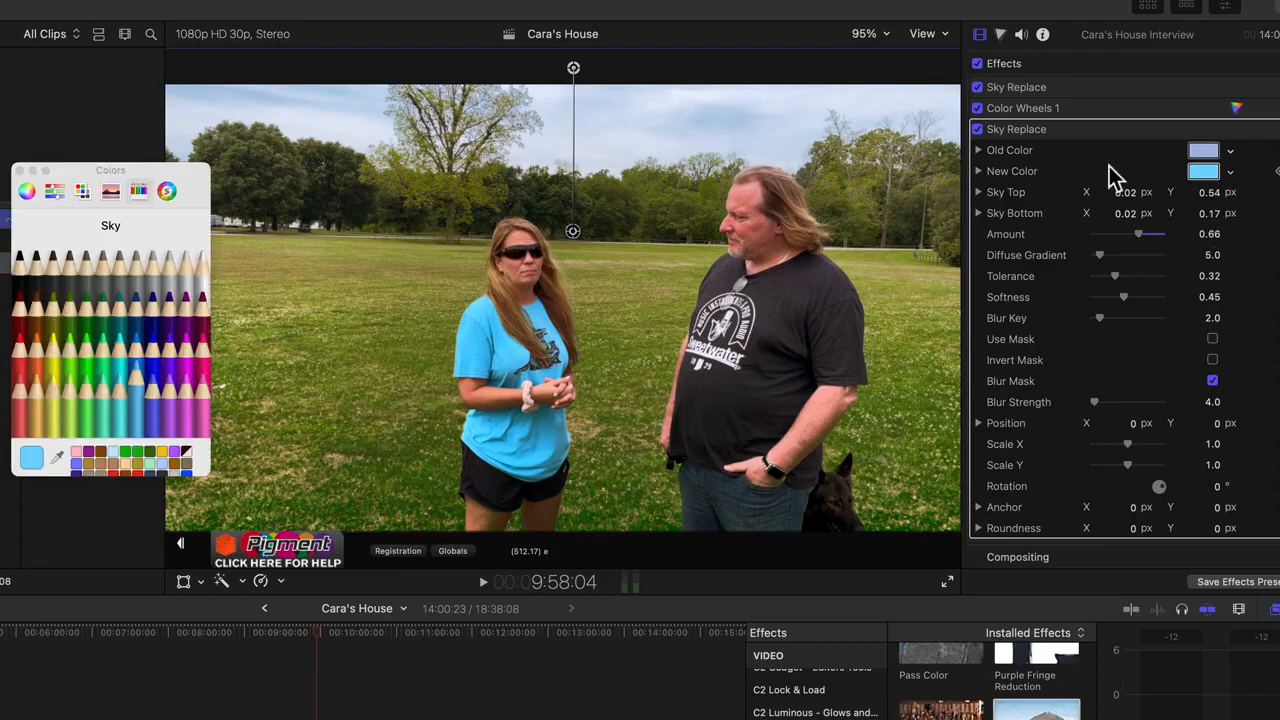
click(141, 350)
click(28, 194)
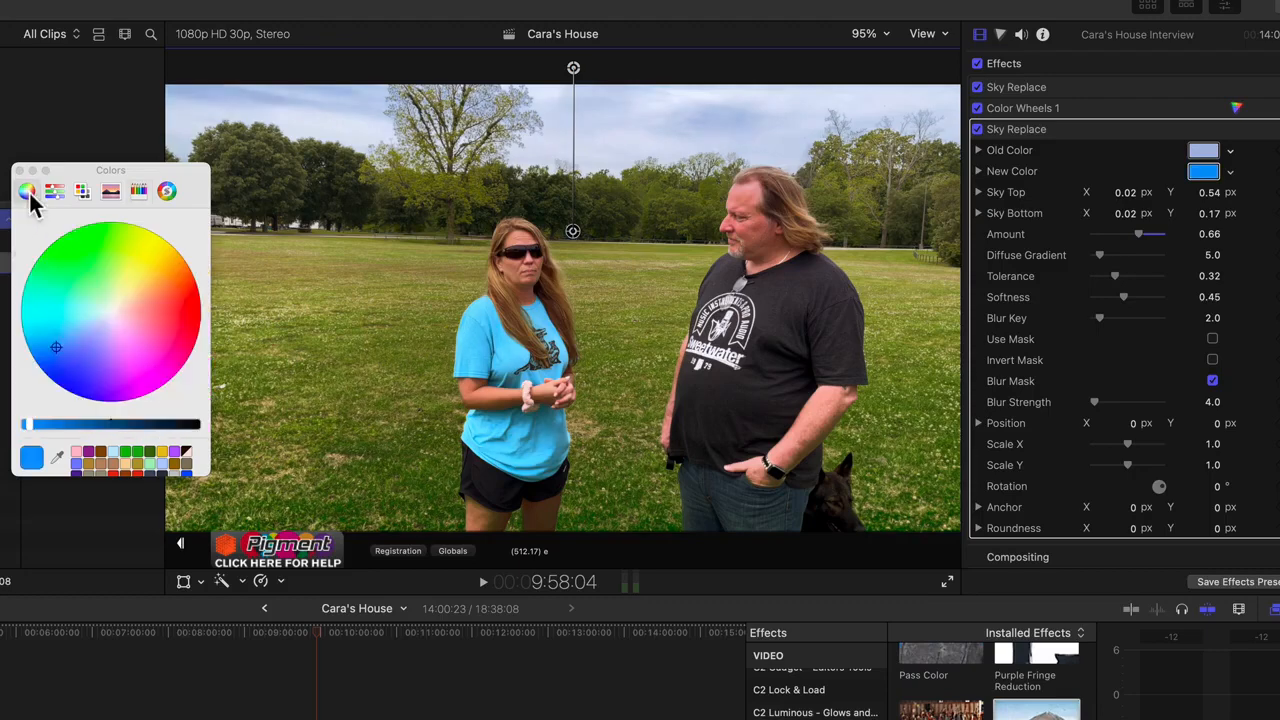
drag(58, 350, 53, 329)
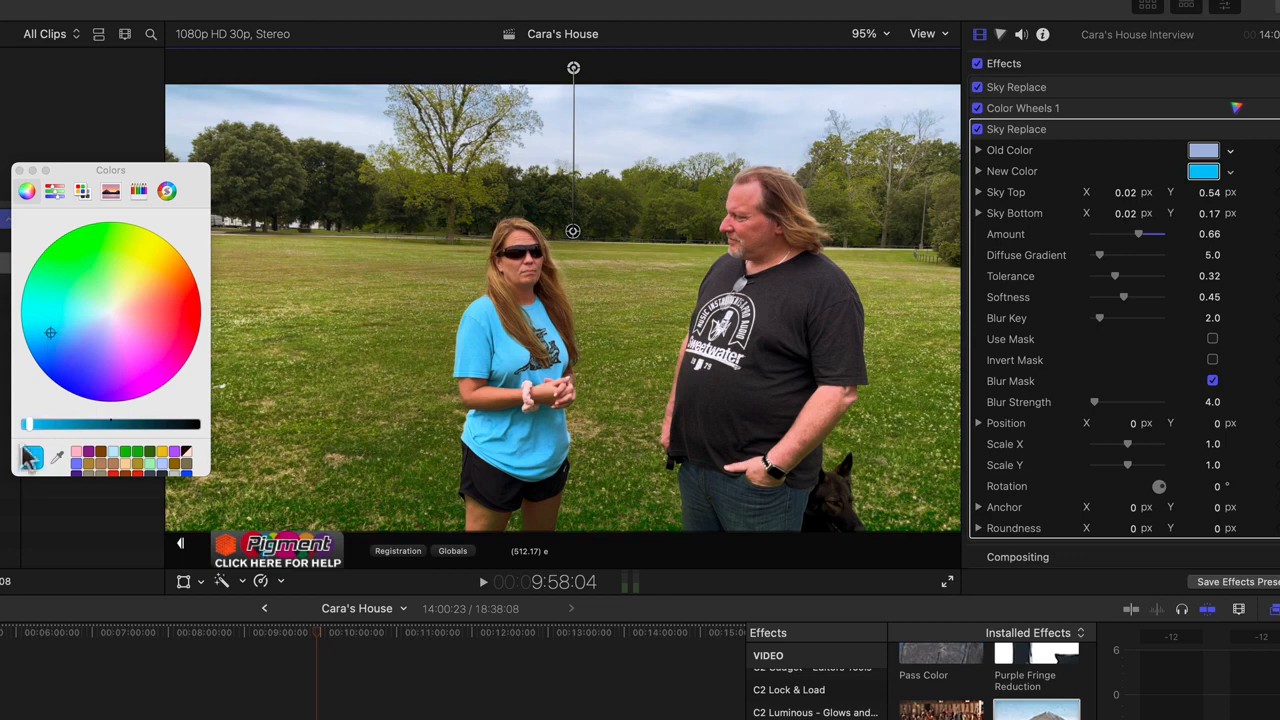
drag(30, 425, 65, 428)
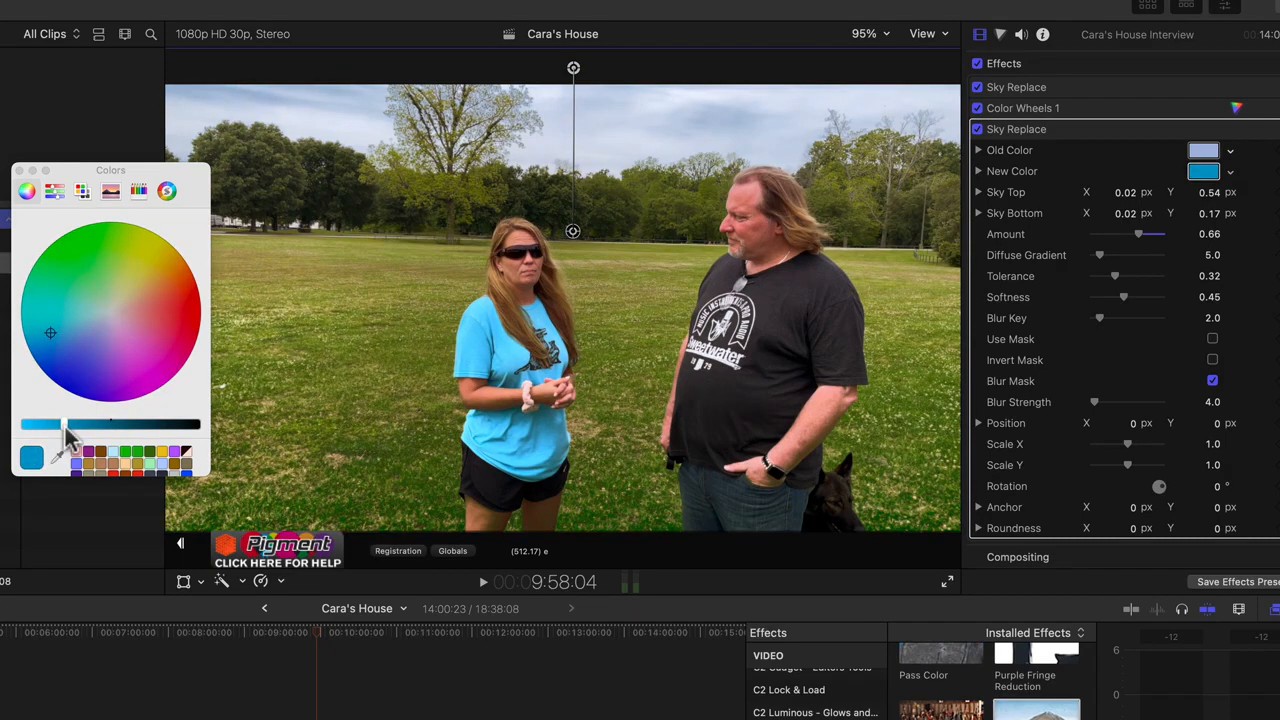
click(30, 171)
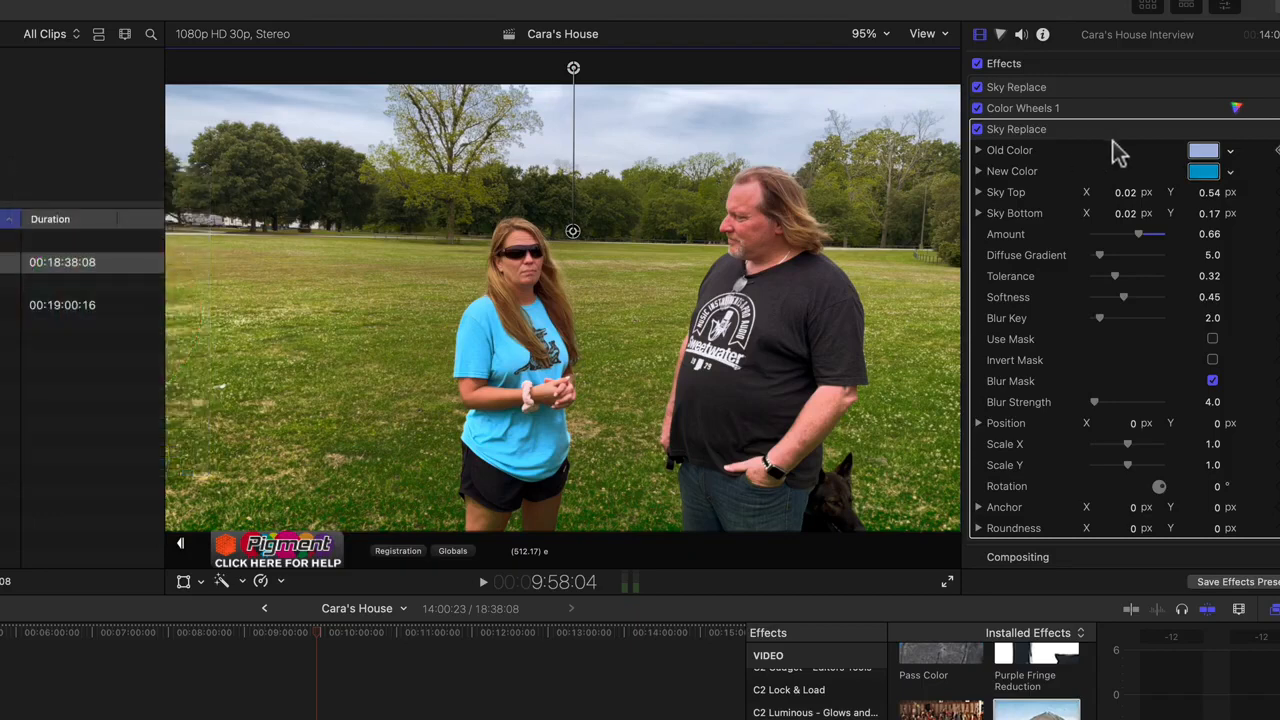
Collapse the second Sky Replace's parameters and compare the shot with and without individual effects, leaving all of them enabled.
click(1268, 130)
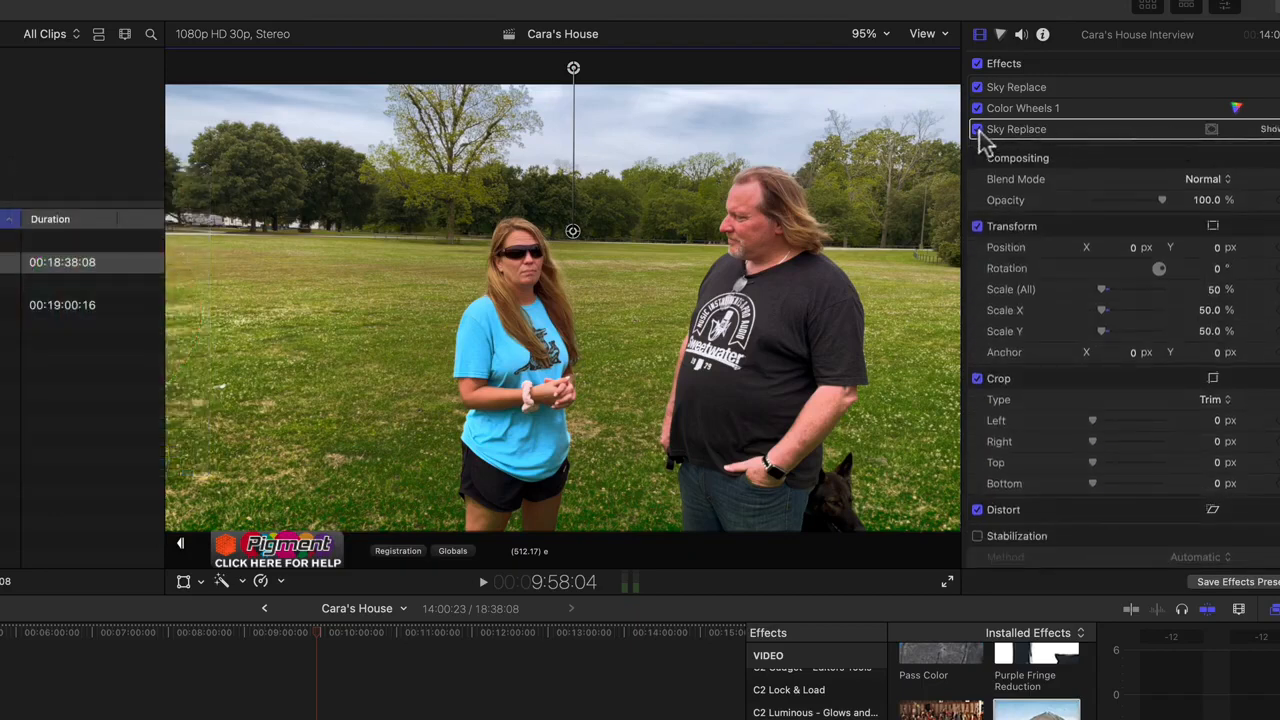
click(978, 130)
click(978, 130)
click(978, 89)
click(977, 108)
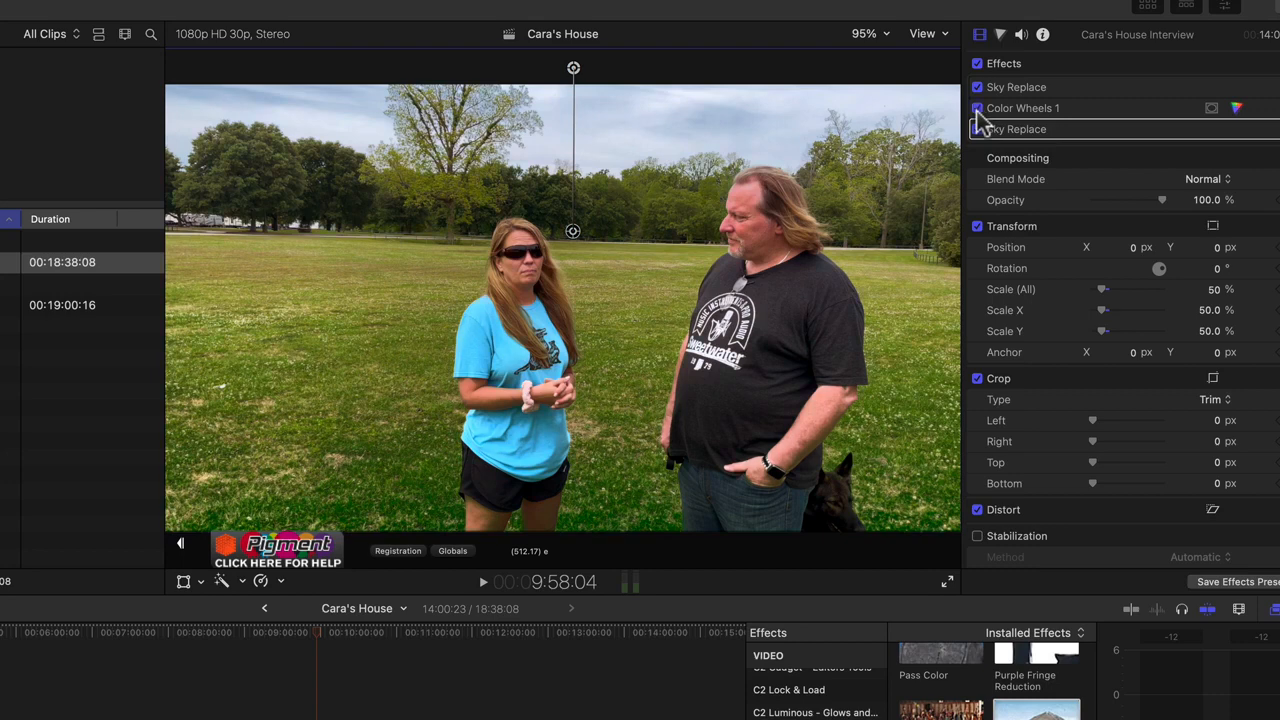
click(977, 109)
click(977, 131)
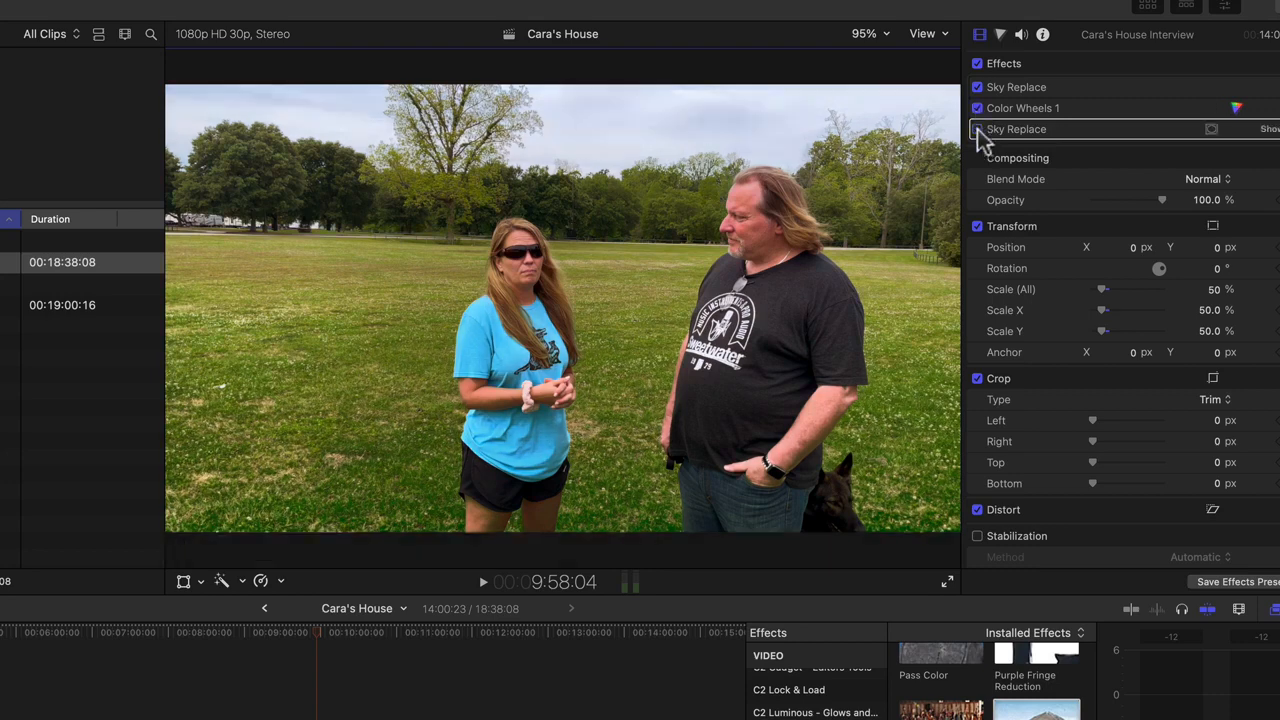
click(977, 131)
Switch off all of the clip's effects together to compare the graded shot with the original.
click(1063, 61)
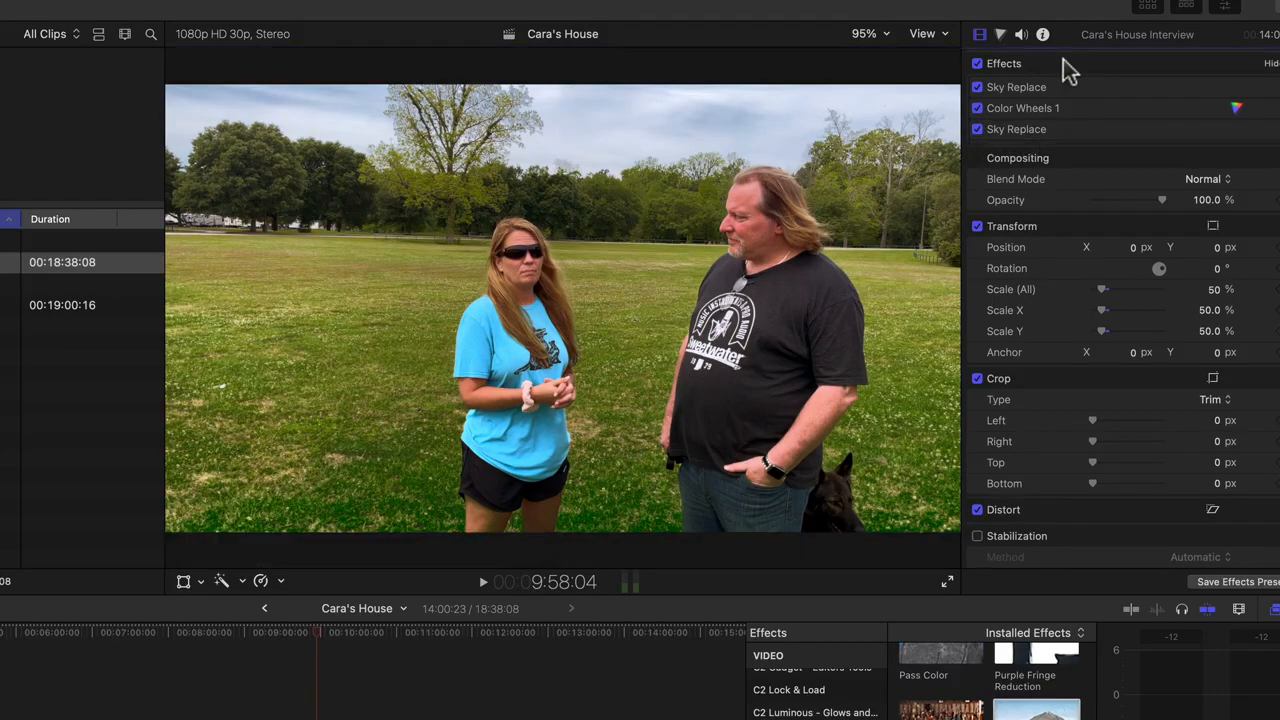
click(977, 63)
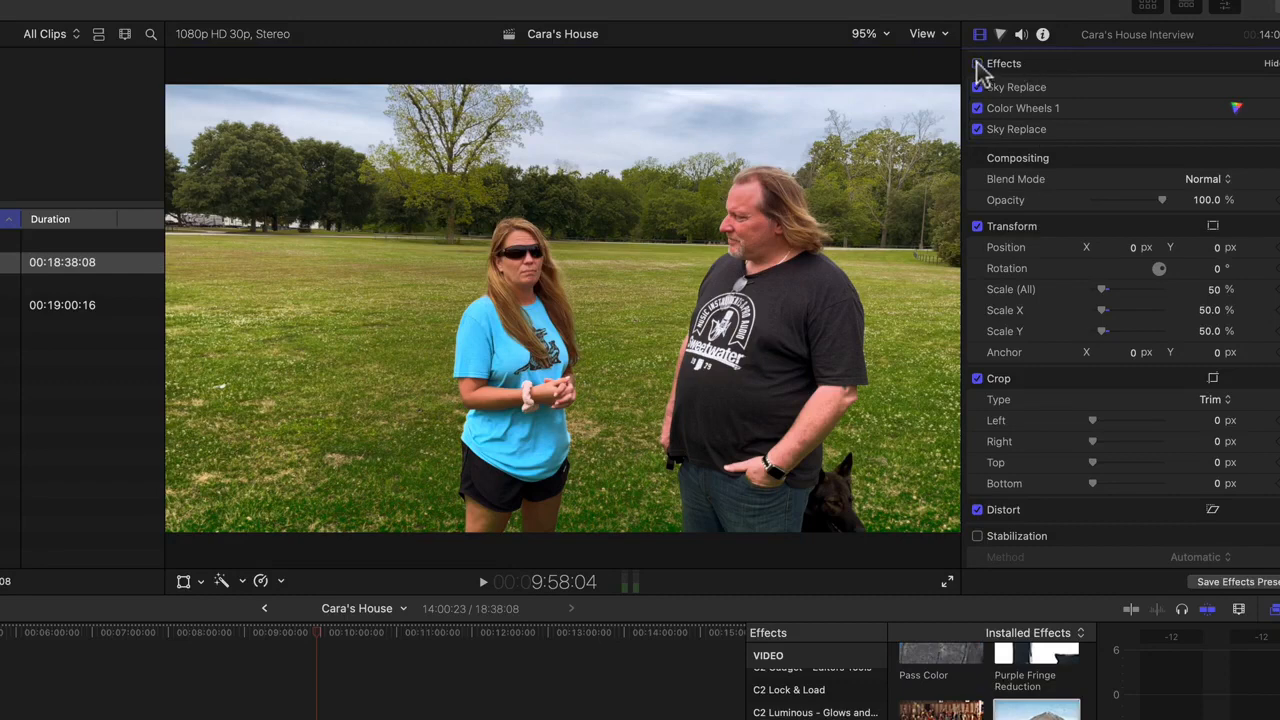